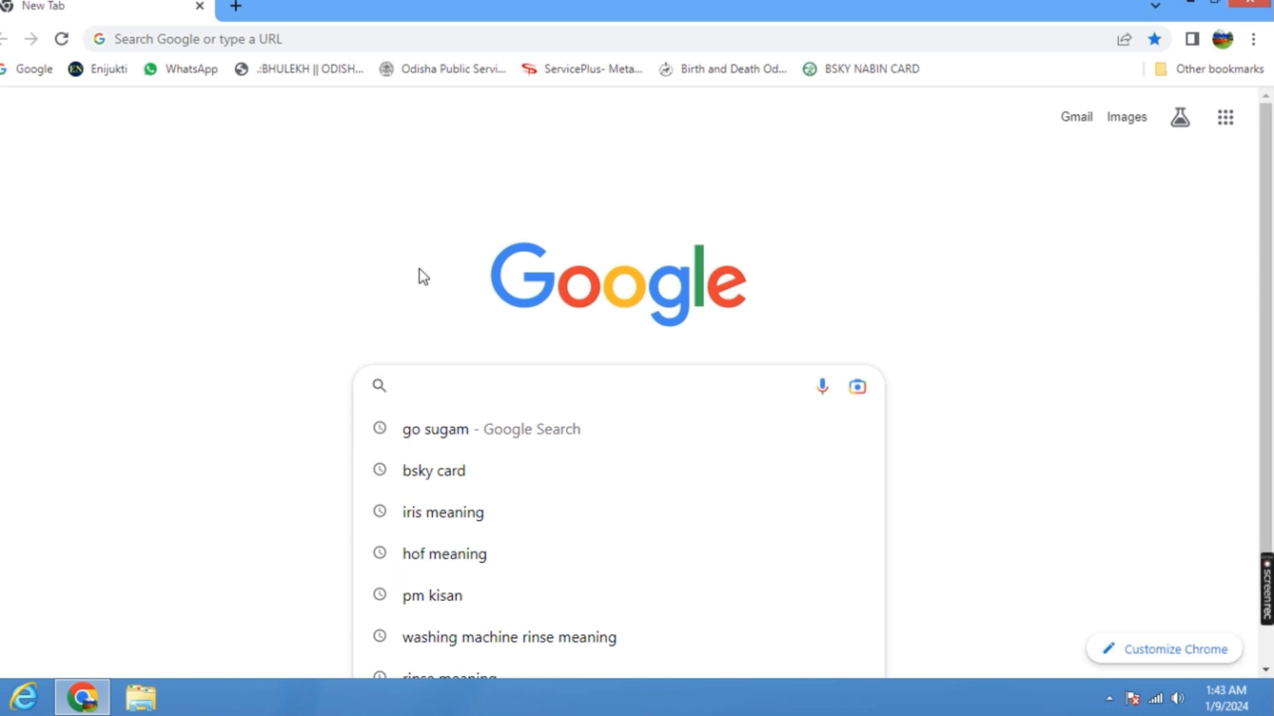
Search Google for "BSKY NABIN CARD".
type("BS")
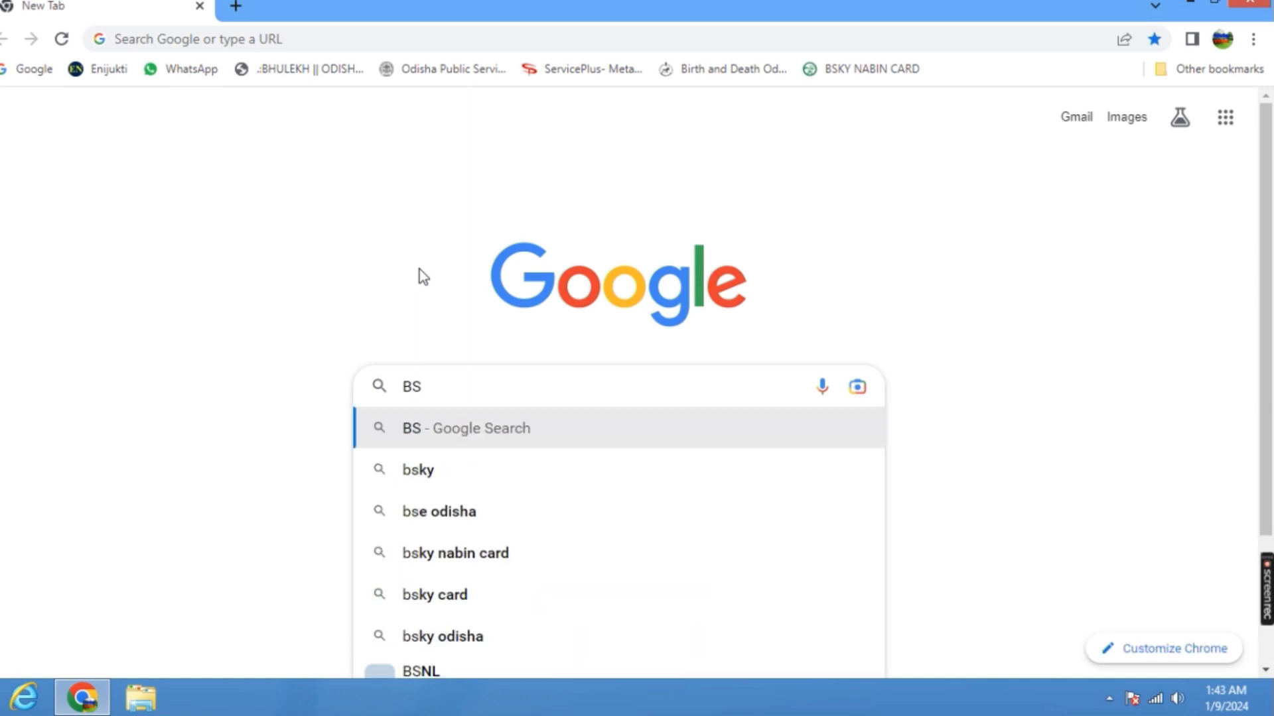
type("KY")
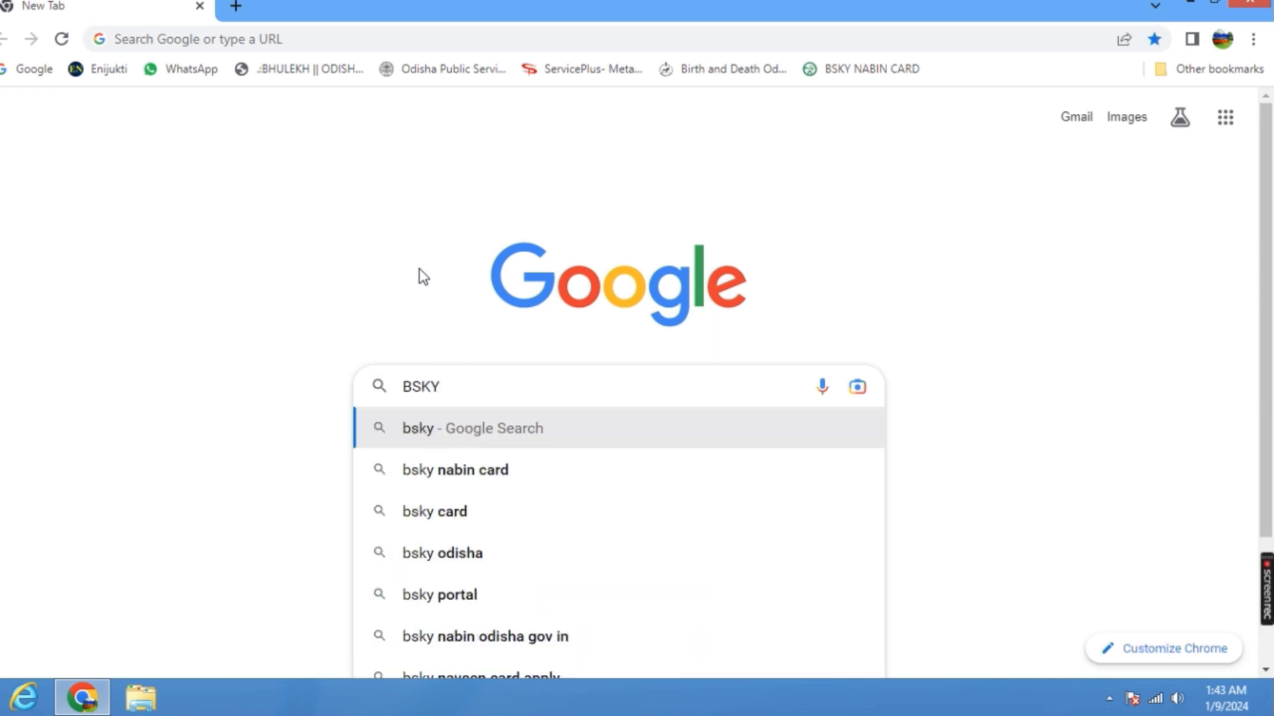
type(" N")
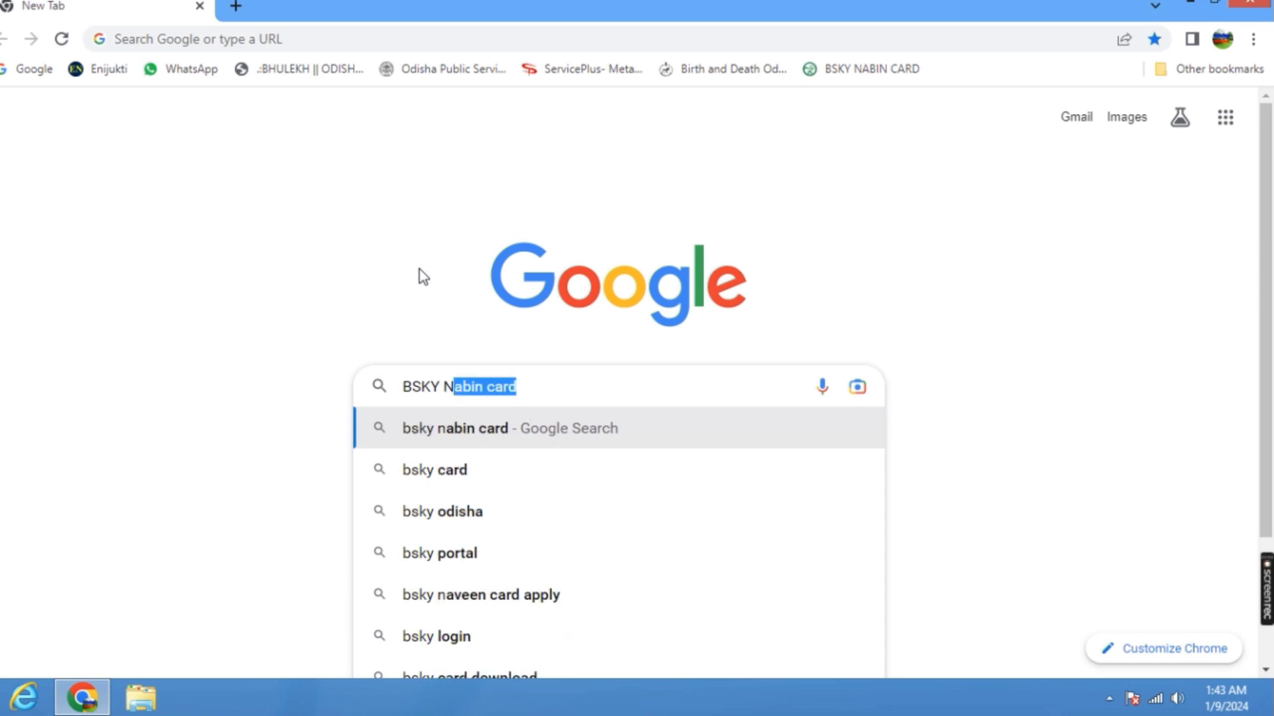
type("ABIN")
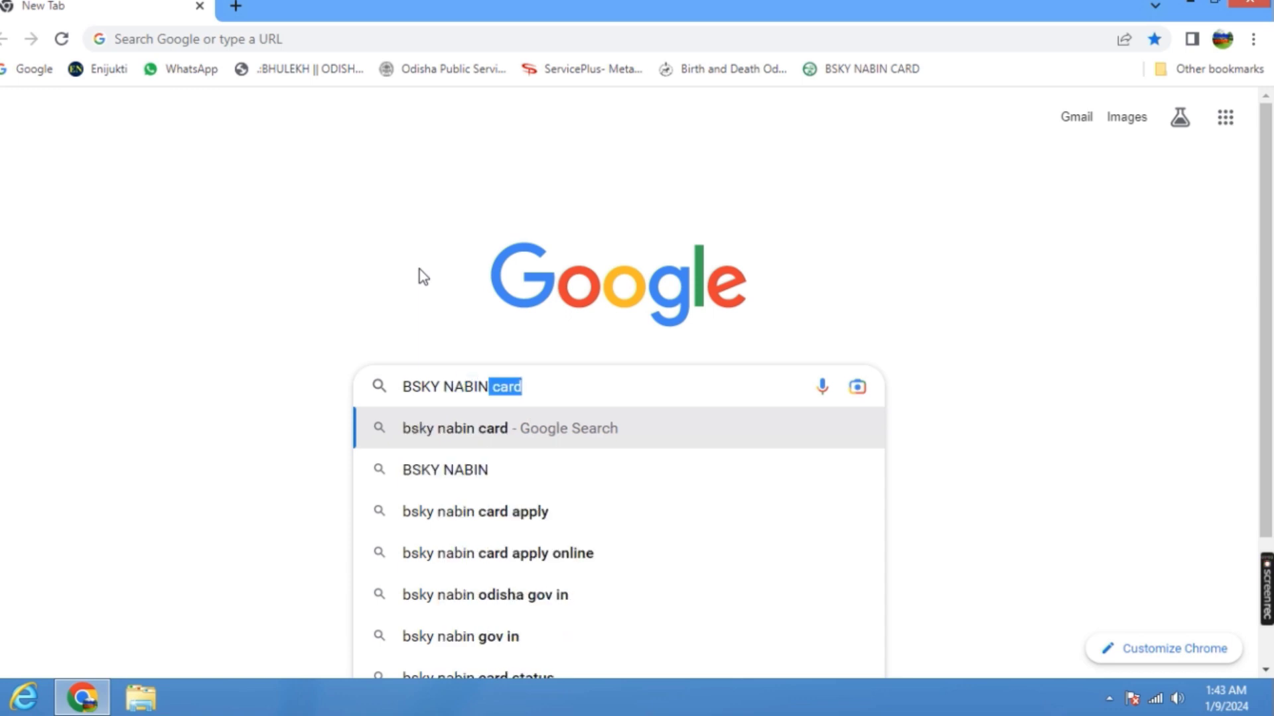
type(" CAR")
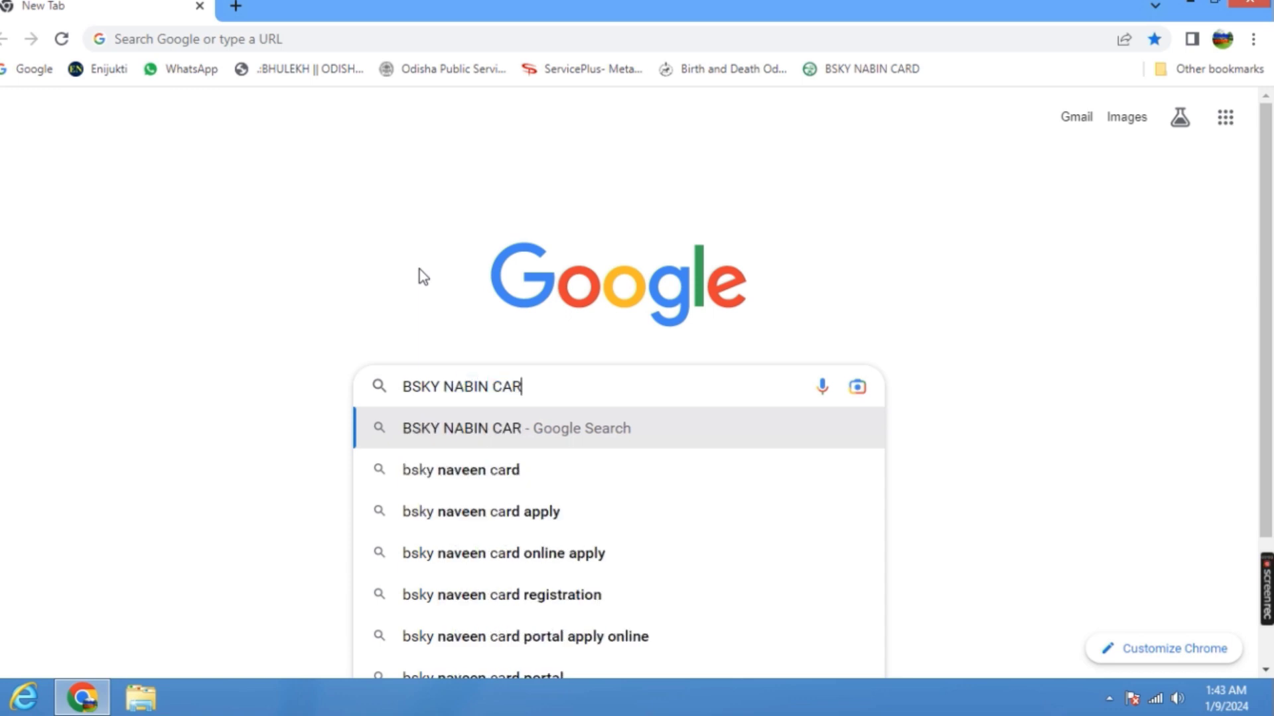
type("D")
key("Return")
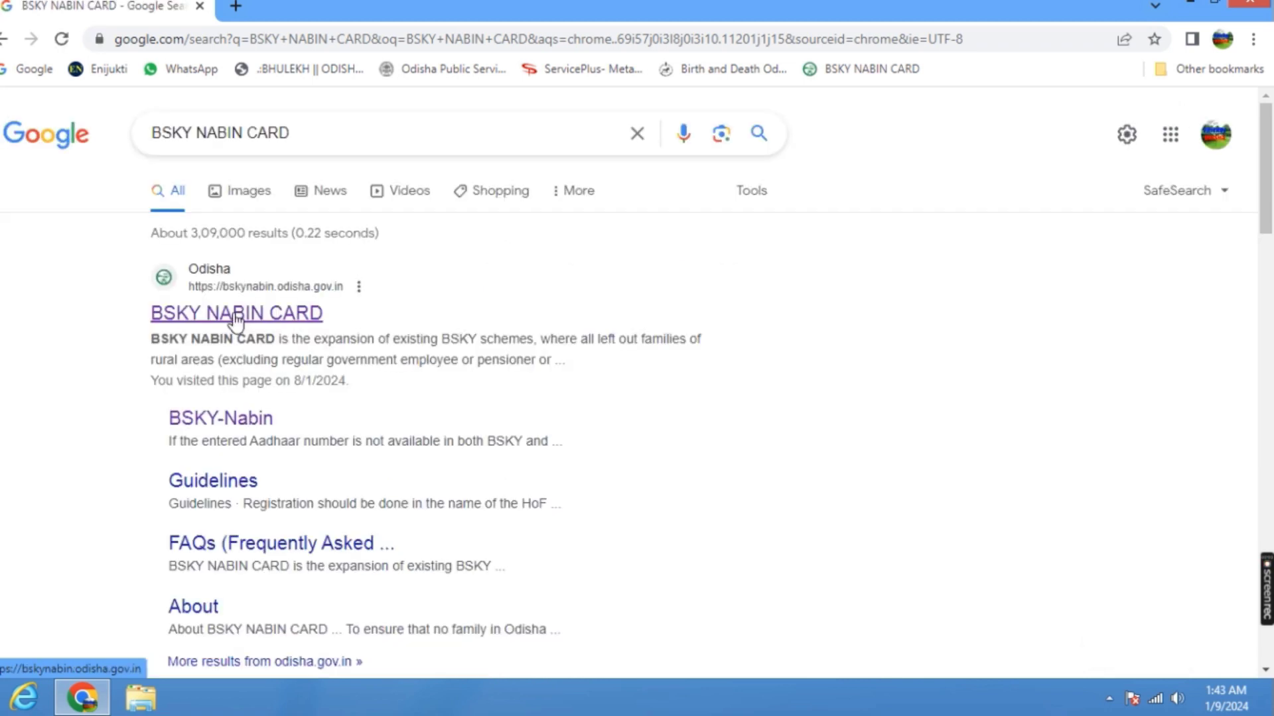
Open the official Odisha BSKY NABIN CARD site from the results and start a new registration.
left_click(236, 314)
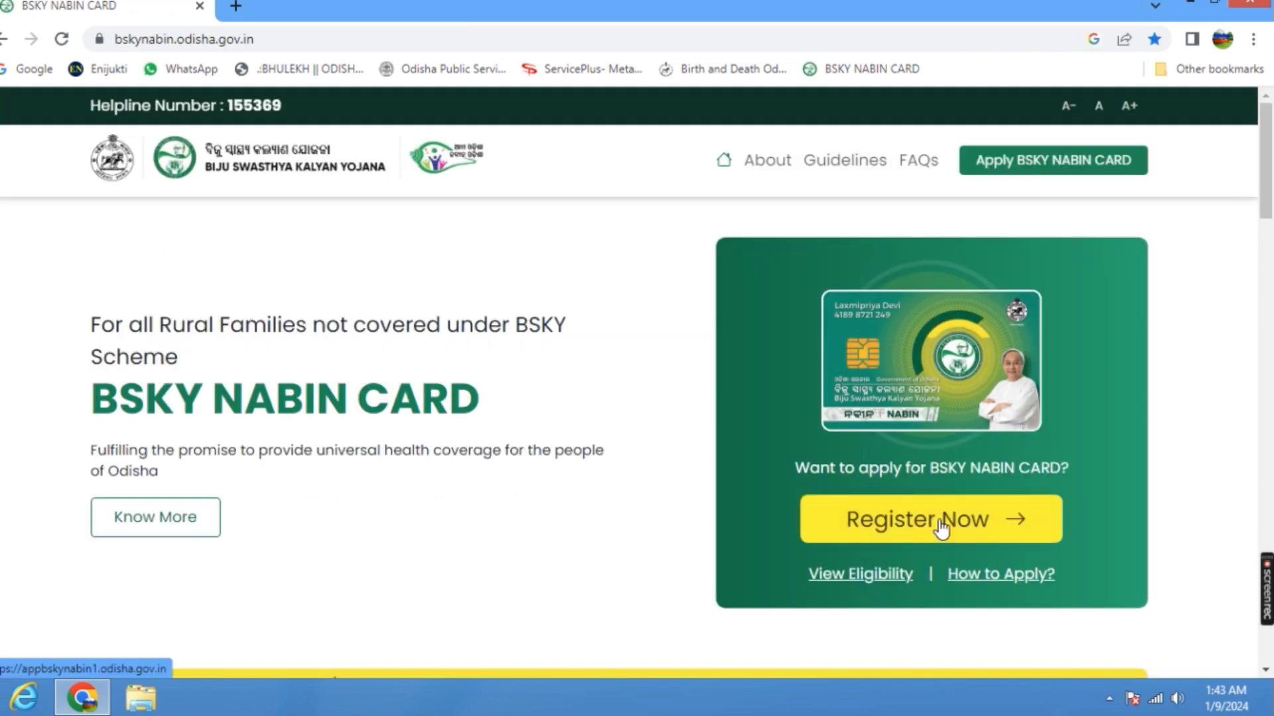
left_click(941, 527)
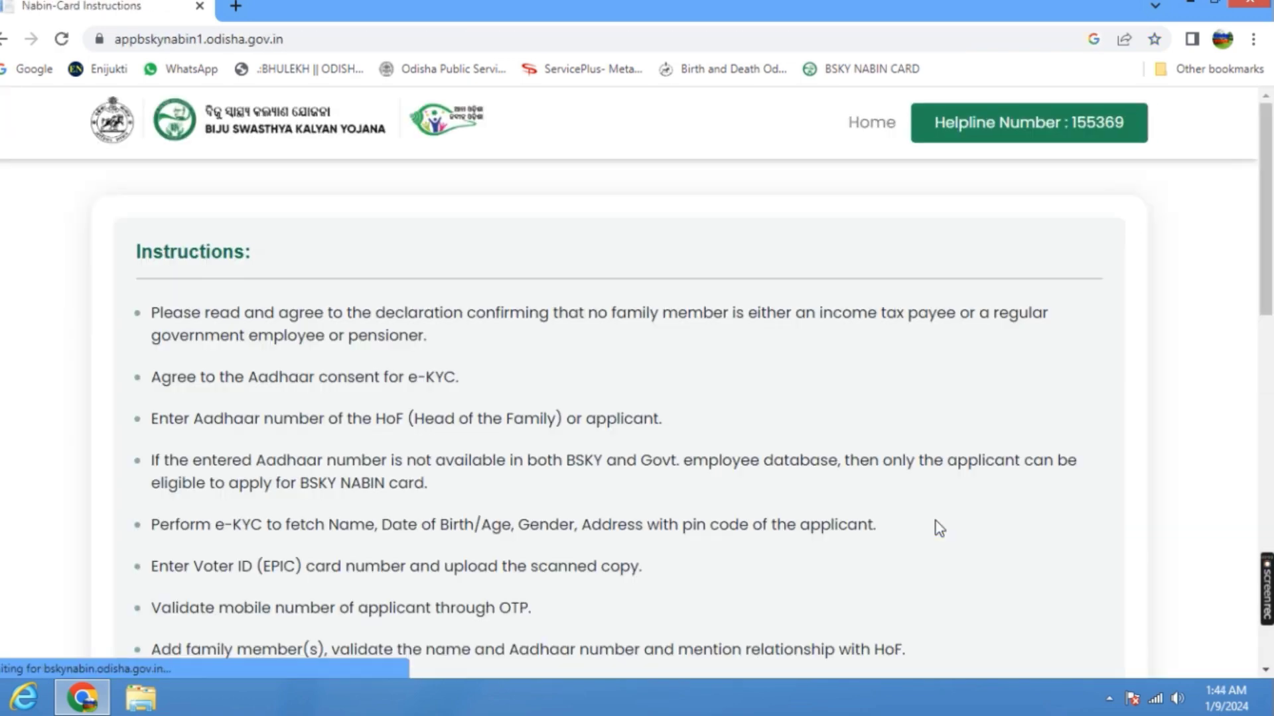
Accept all four declarations, including the income tax and Aadhaar consent ones, and identify the applicant as head of the family.
scroll(312, 371, "down", 3)
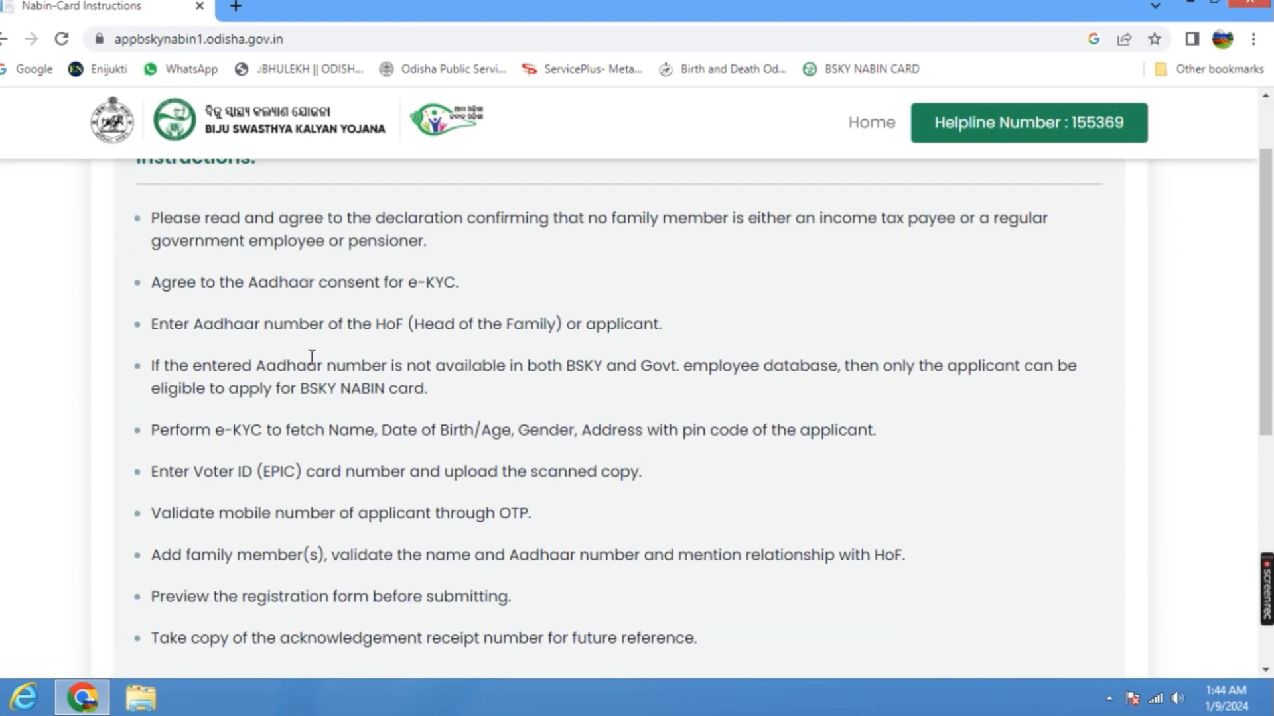
scroll(318, 370, "down", 4)
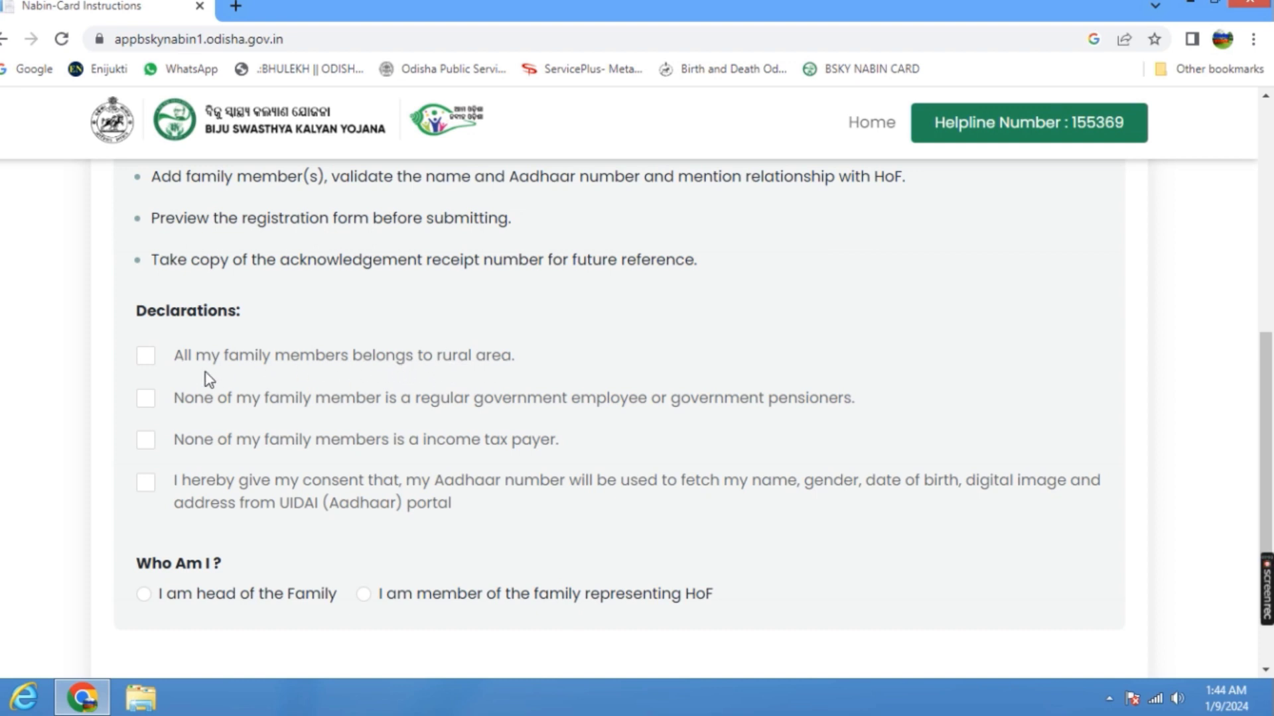
left_click(148, 355)
scroll(284, 458, "down", 2)
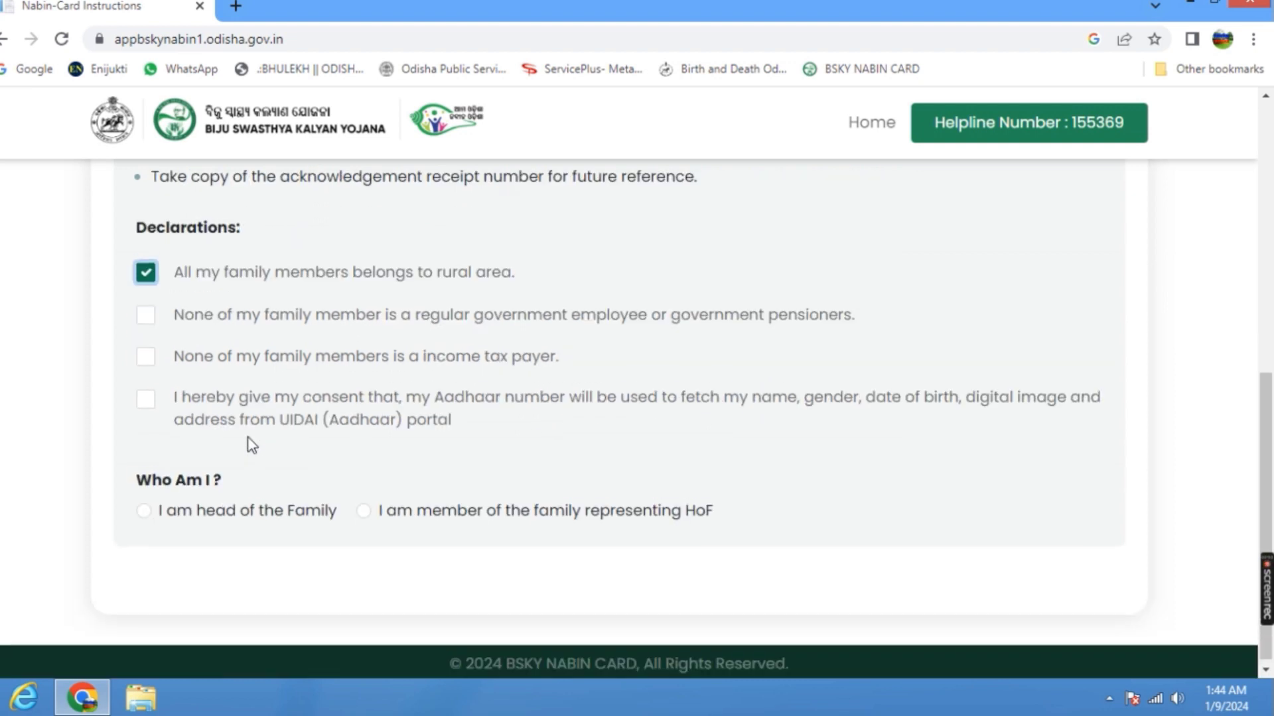
left_click(146, 312)
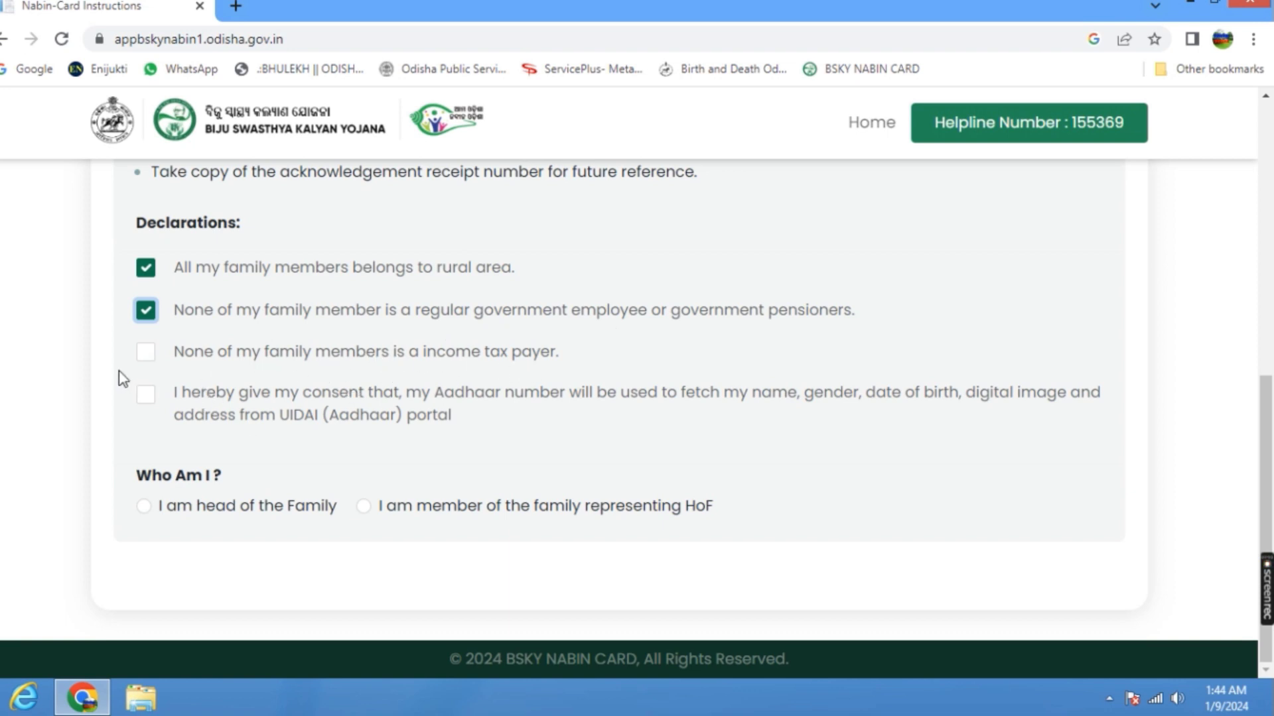
left_click(146, 352)
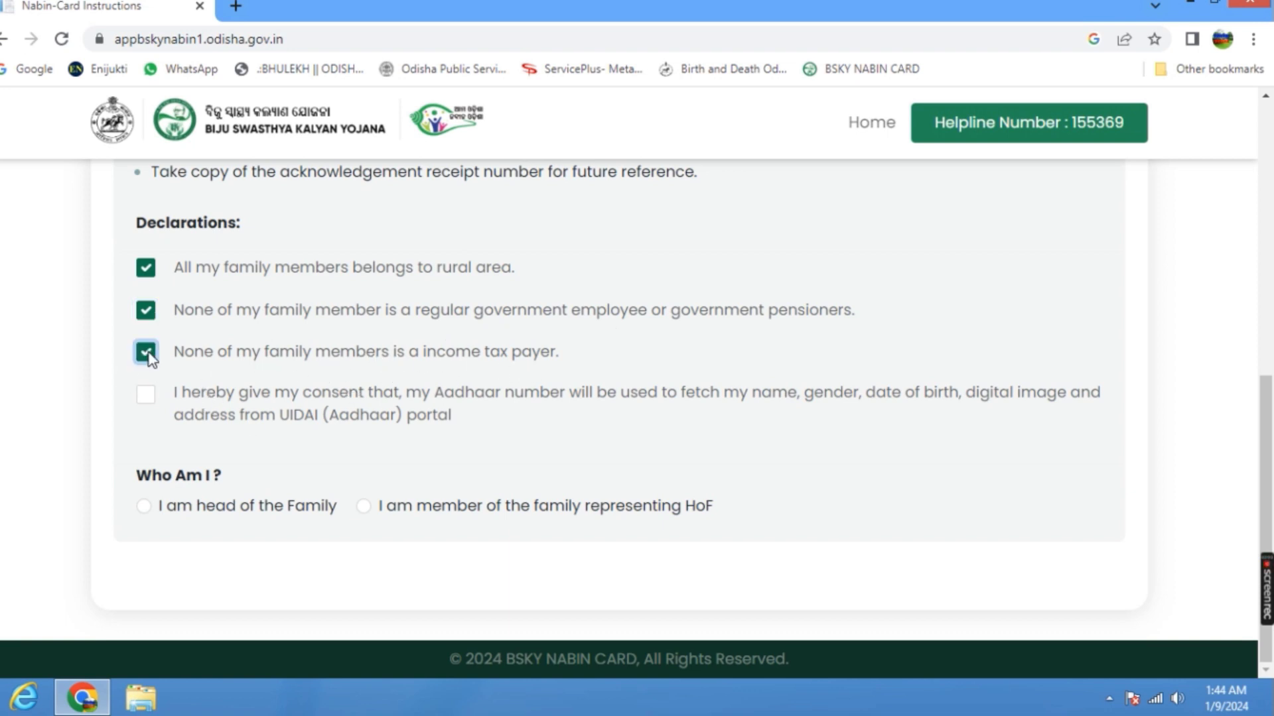
left_click(146, 396)
left_click(146, 507)
scroll(526, 425, "down", 1)
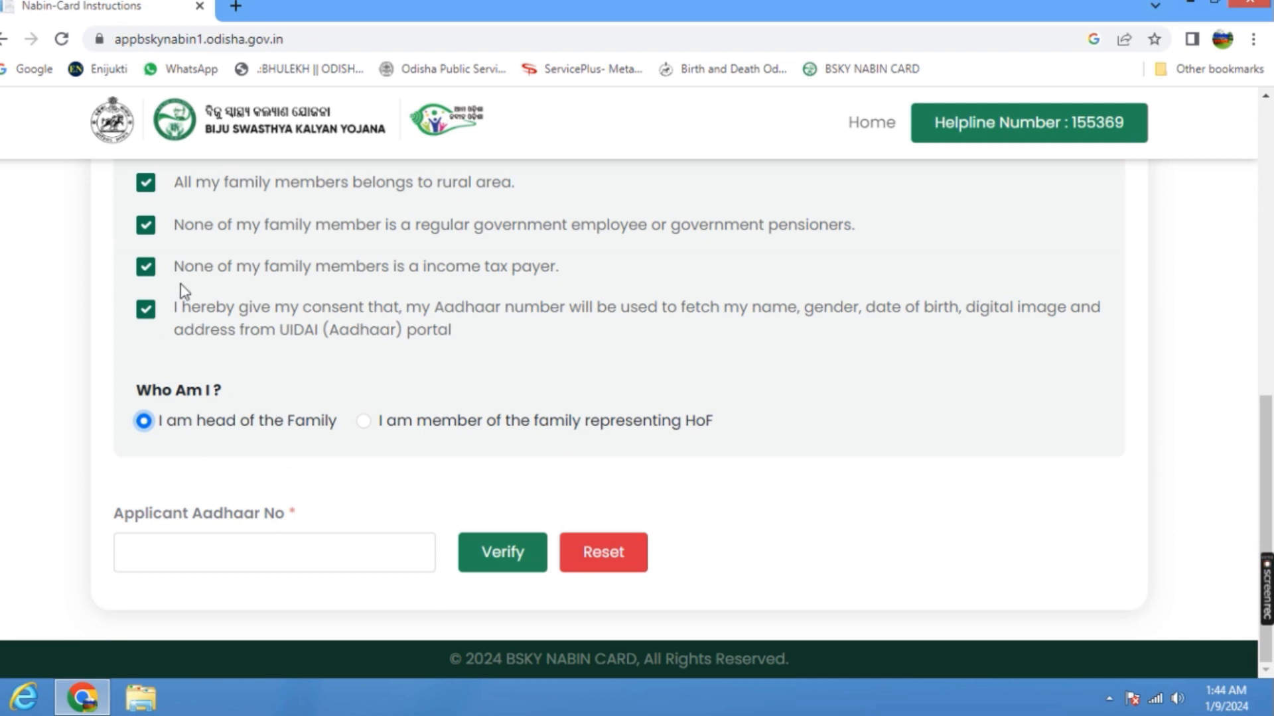
left_click(146, 267)
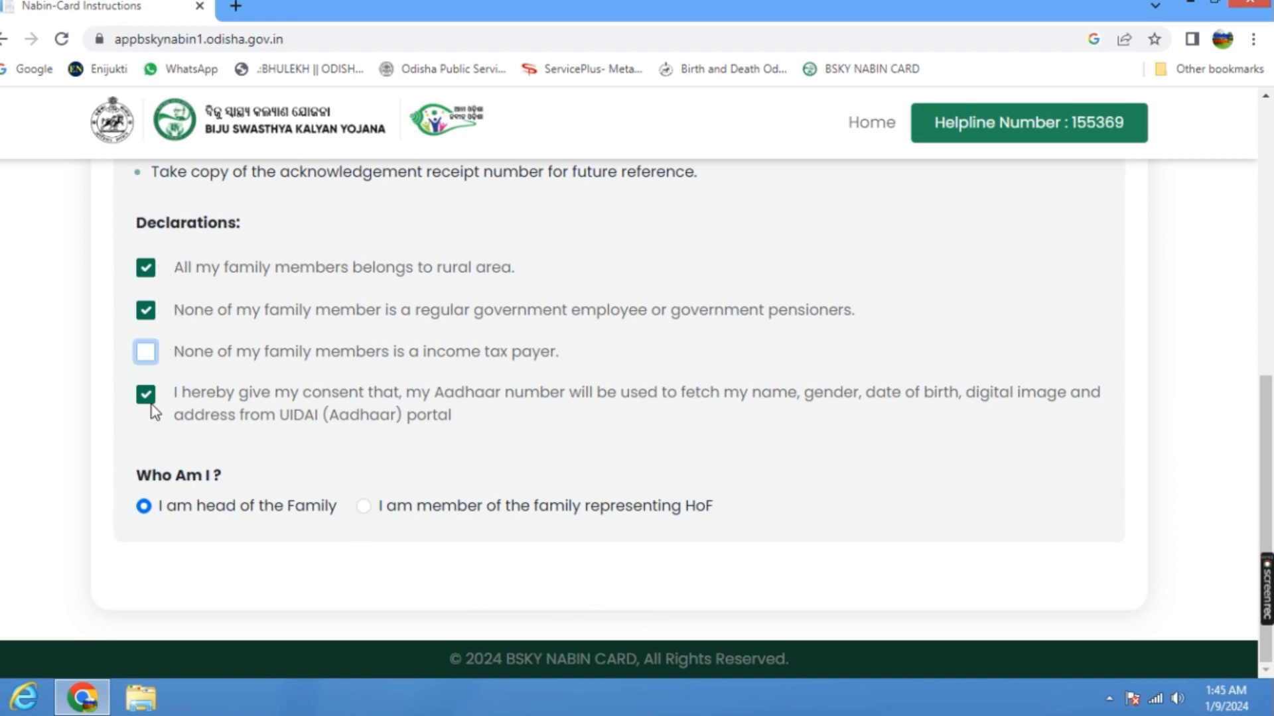
left_click(148, 353)
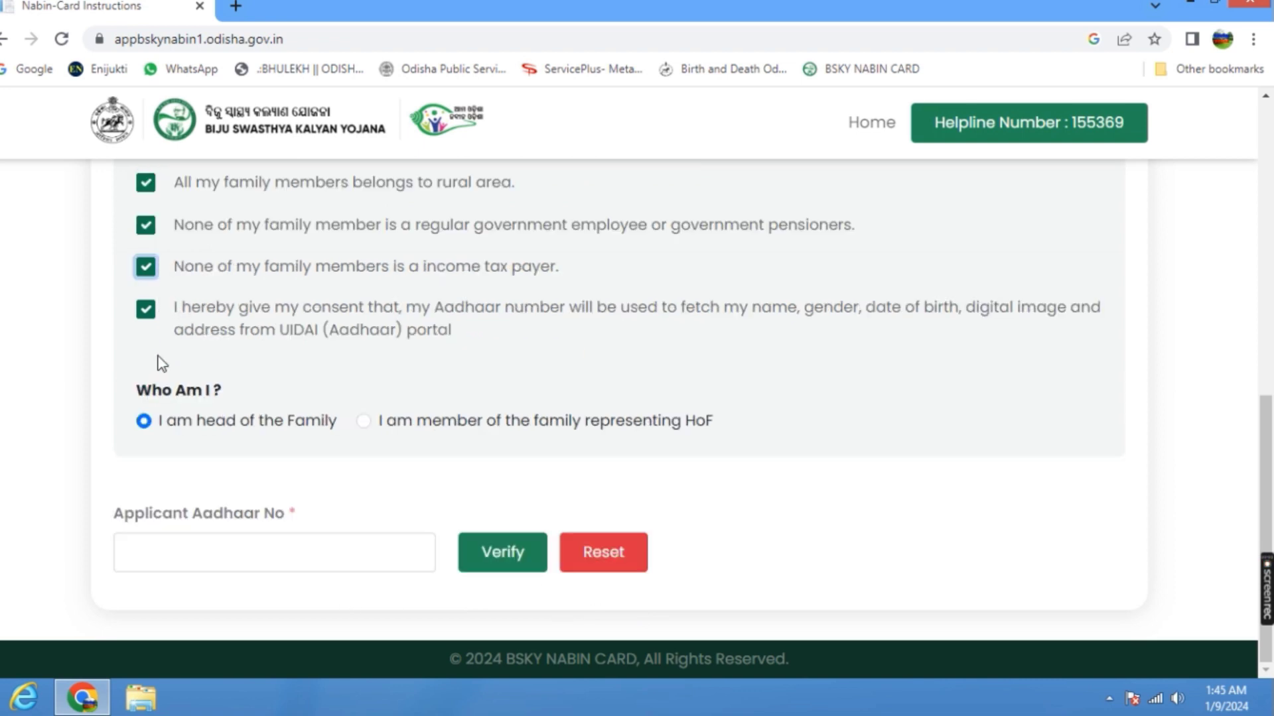
Enter the applicant's Aadhaar number and verify it, dismiss the notice, and verify a different Aadhaar number.
left_click(171, 552)
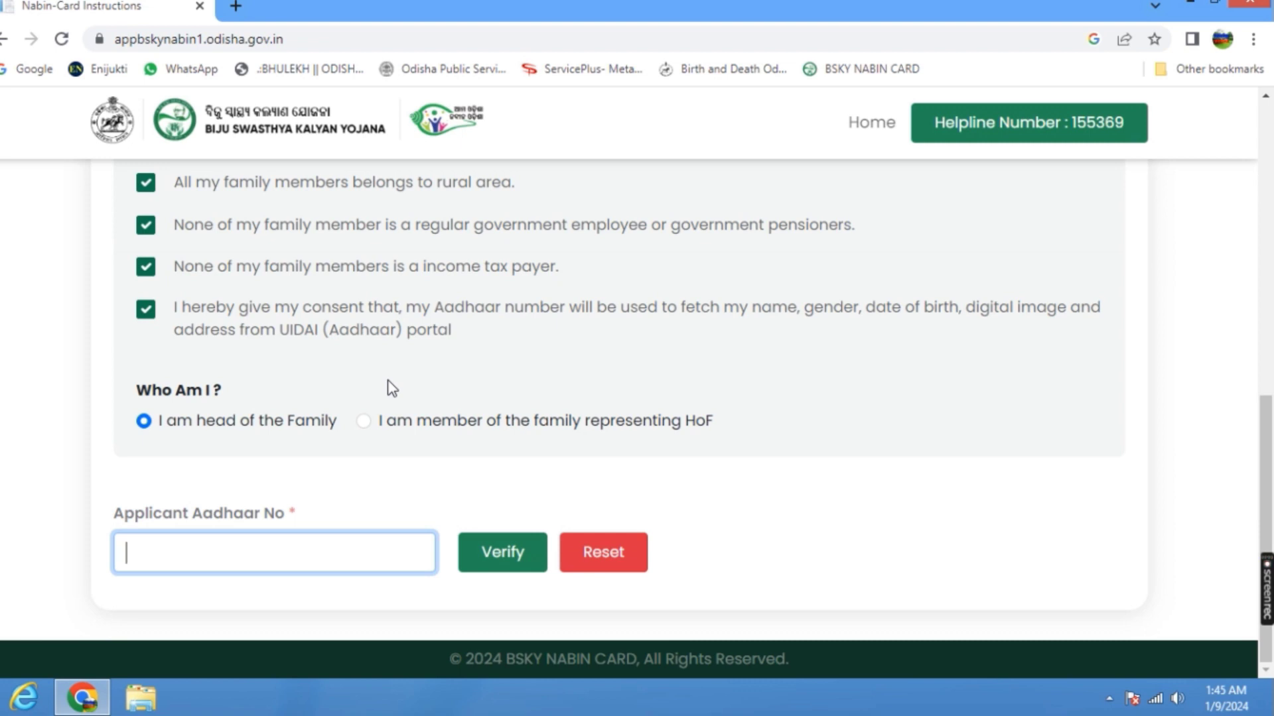
type("•••••••")
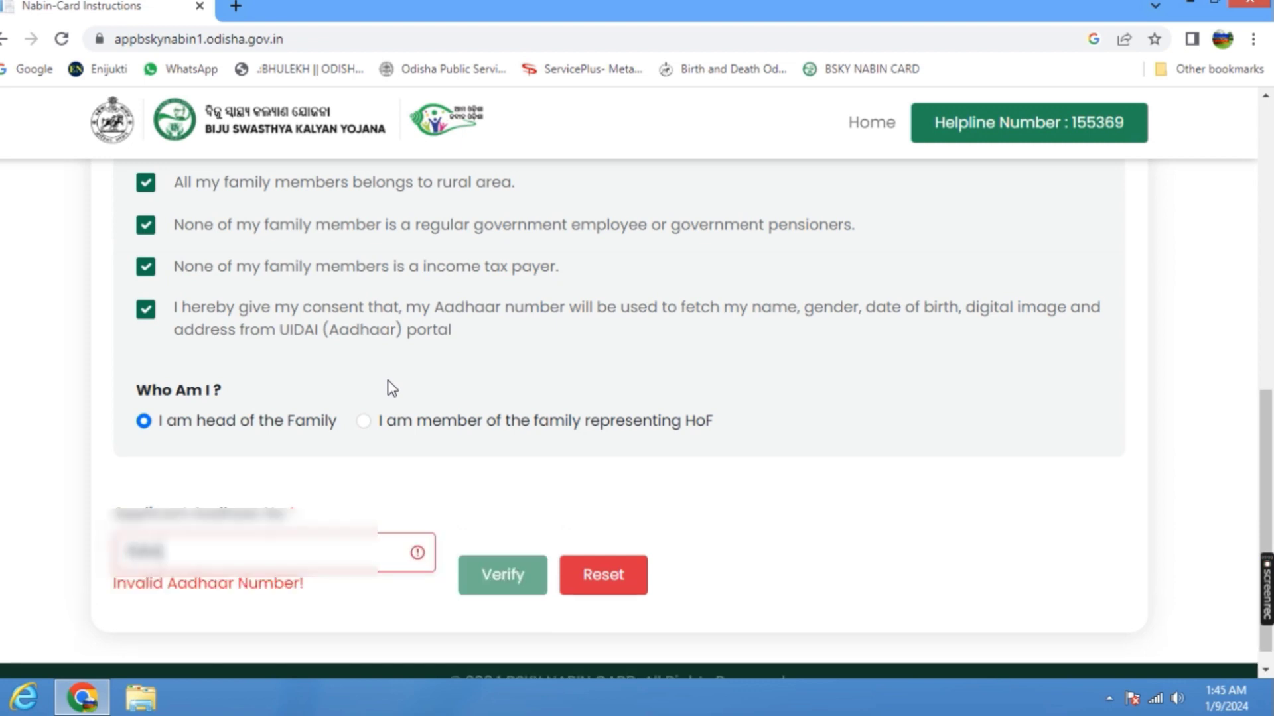
type("•••••")
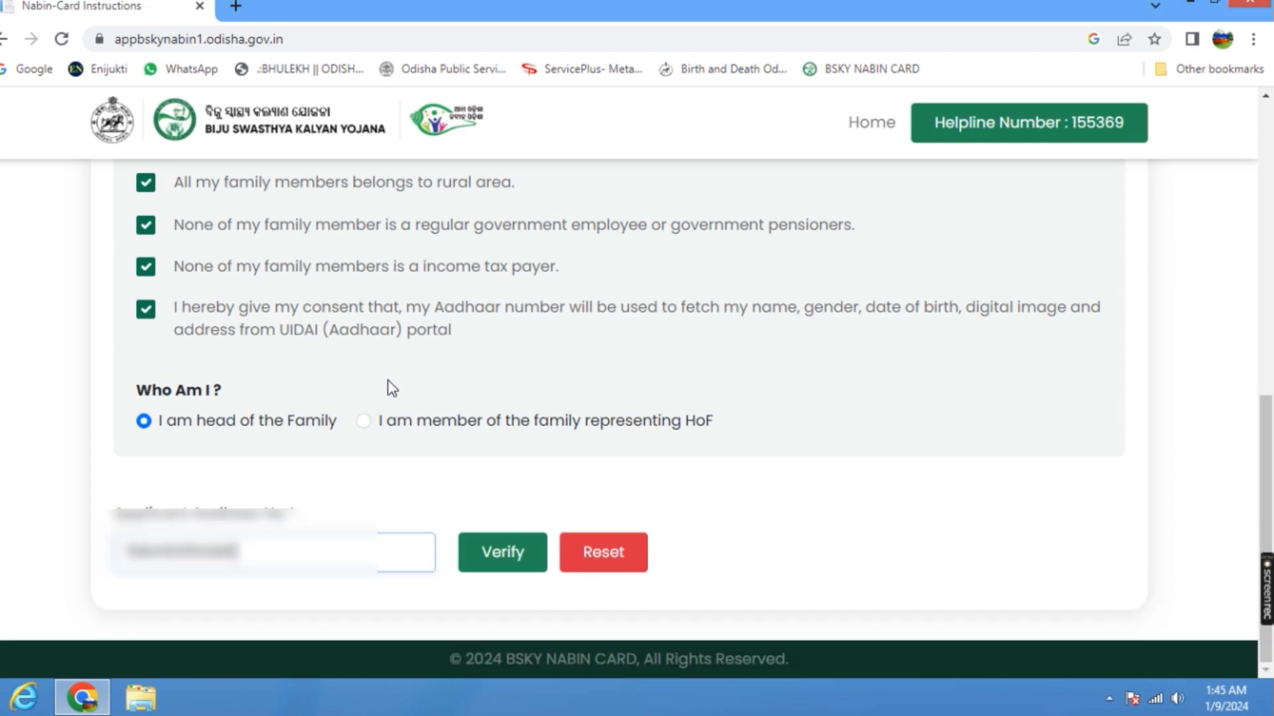
left_click(521, 554)
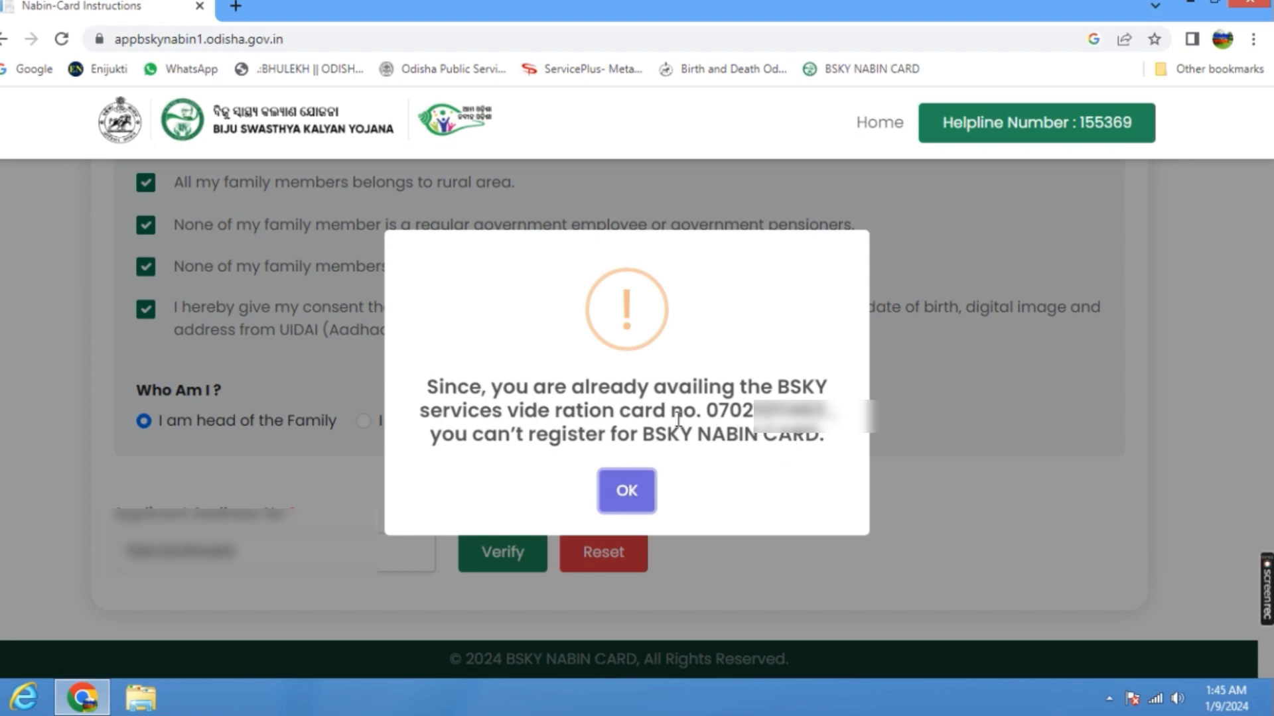
left_click(626, 491)
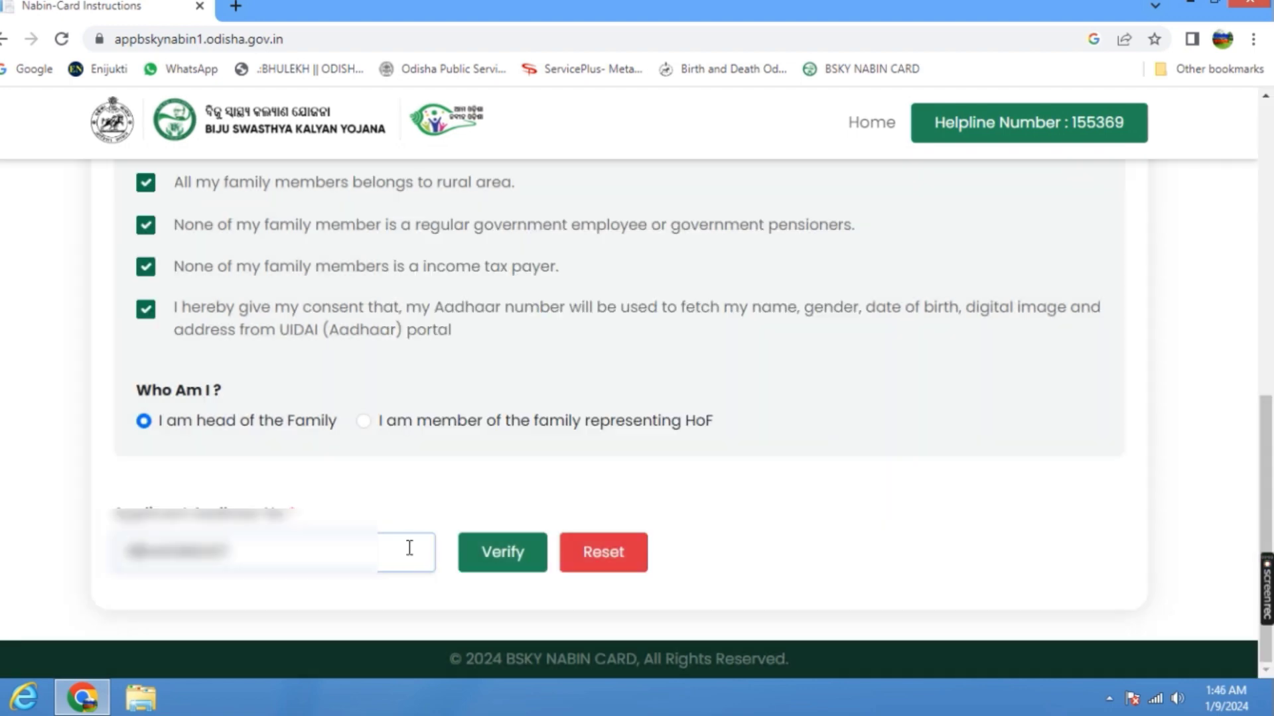
left_click(499, 555)
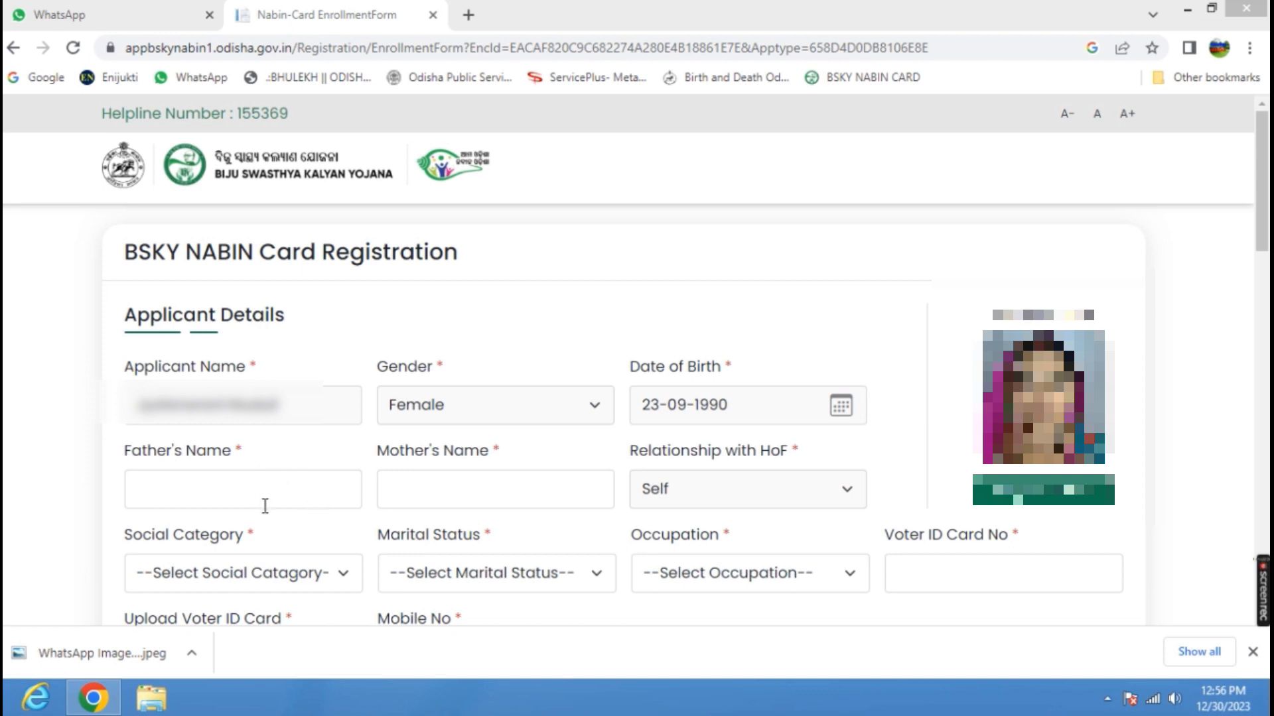
Choose OBC as the applicant's social category and Married as the marital status on the enrollment form.
left_click(332, 475)
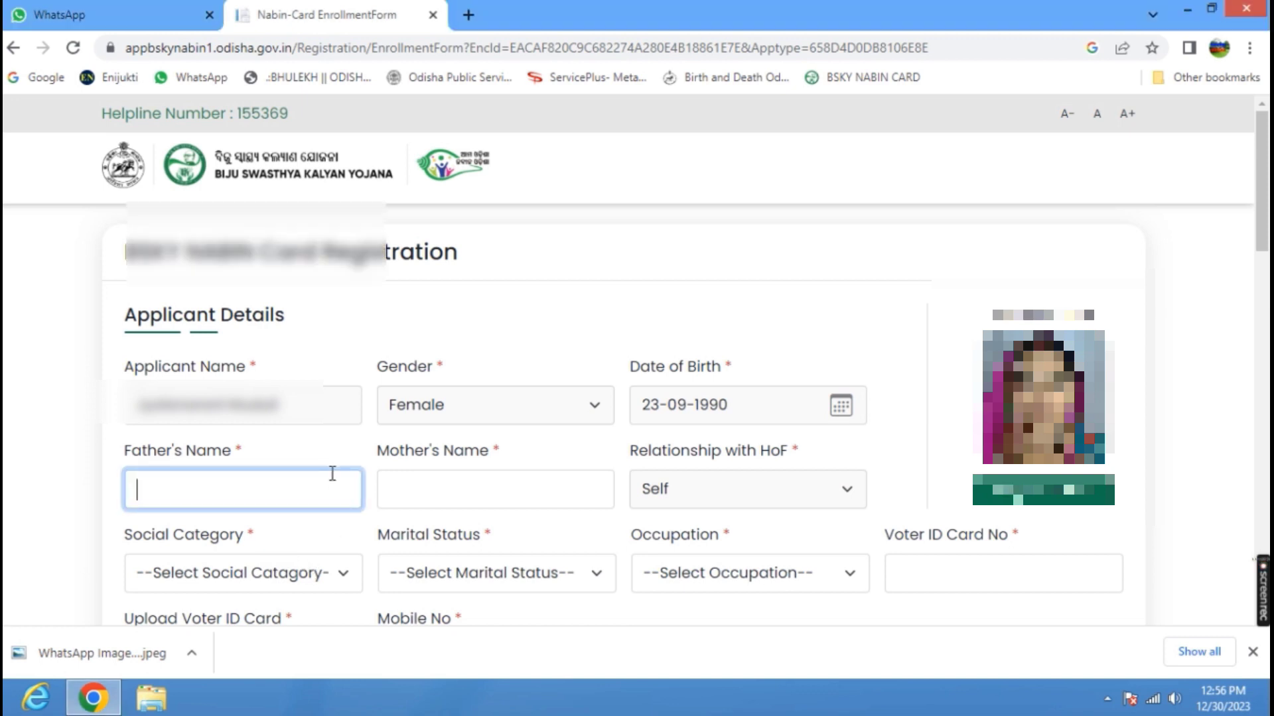
scroll(332, 473, "down", 1)
scroll(332, 473, "down", 1)
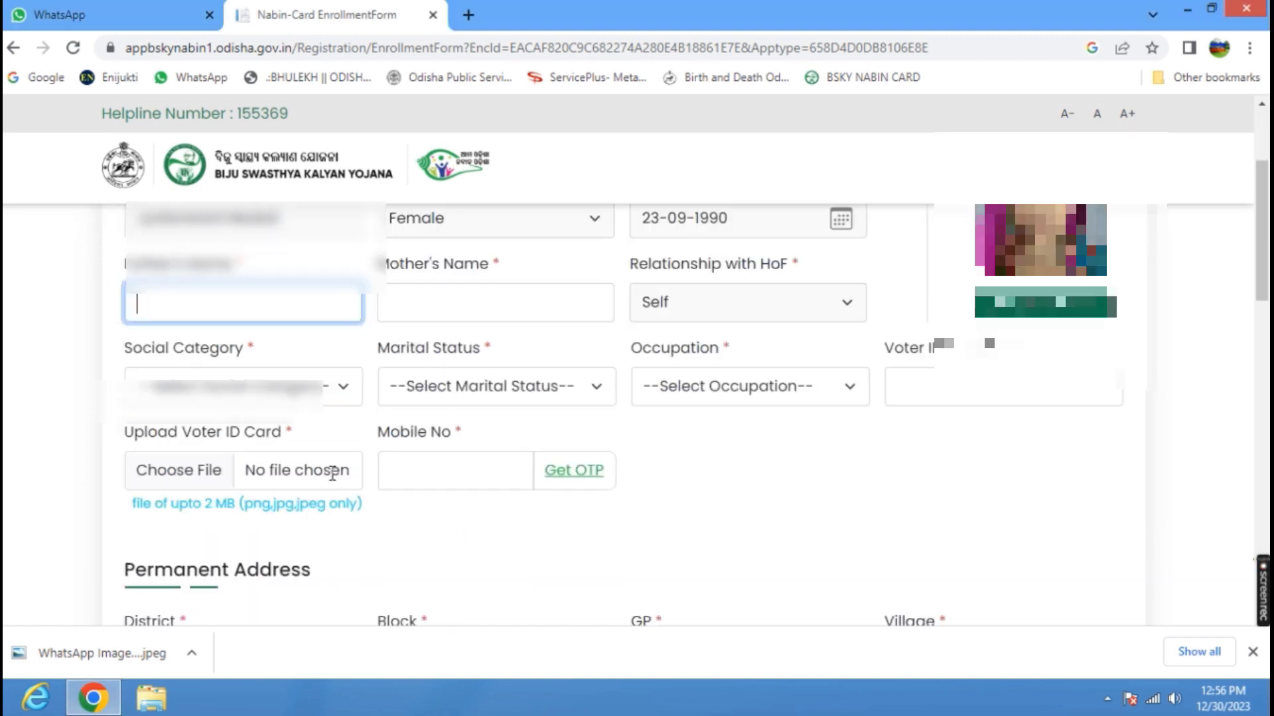
left_click(335, 382)
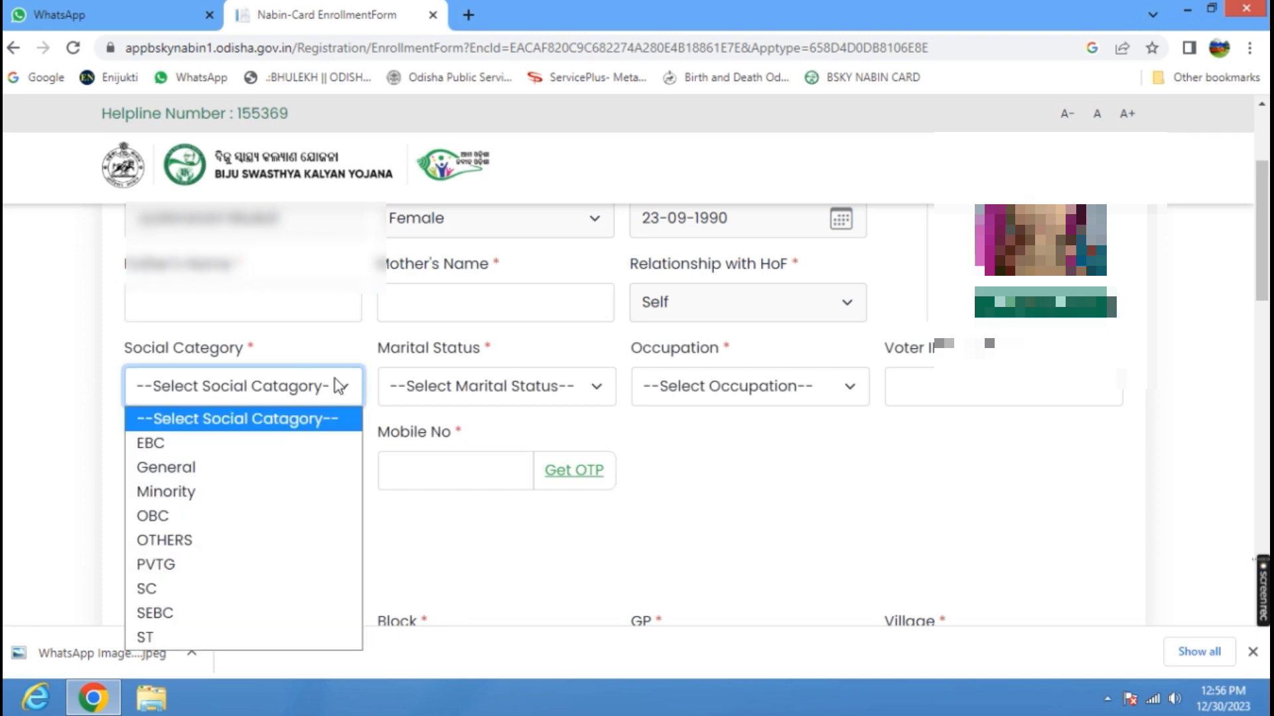
left_click(210, 519)
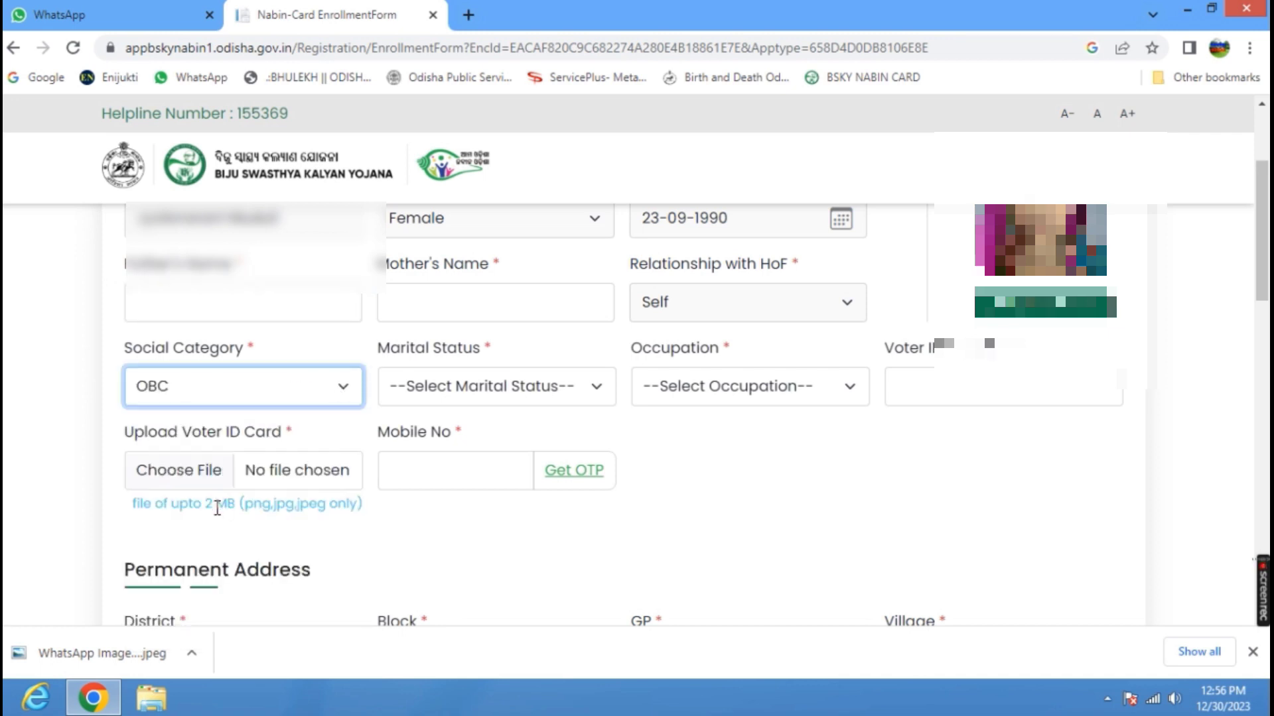
left_click(583, 391)
left_click(491, 468)
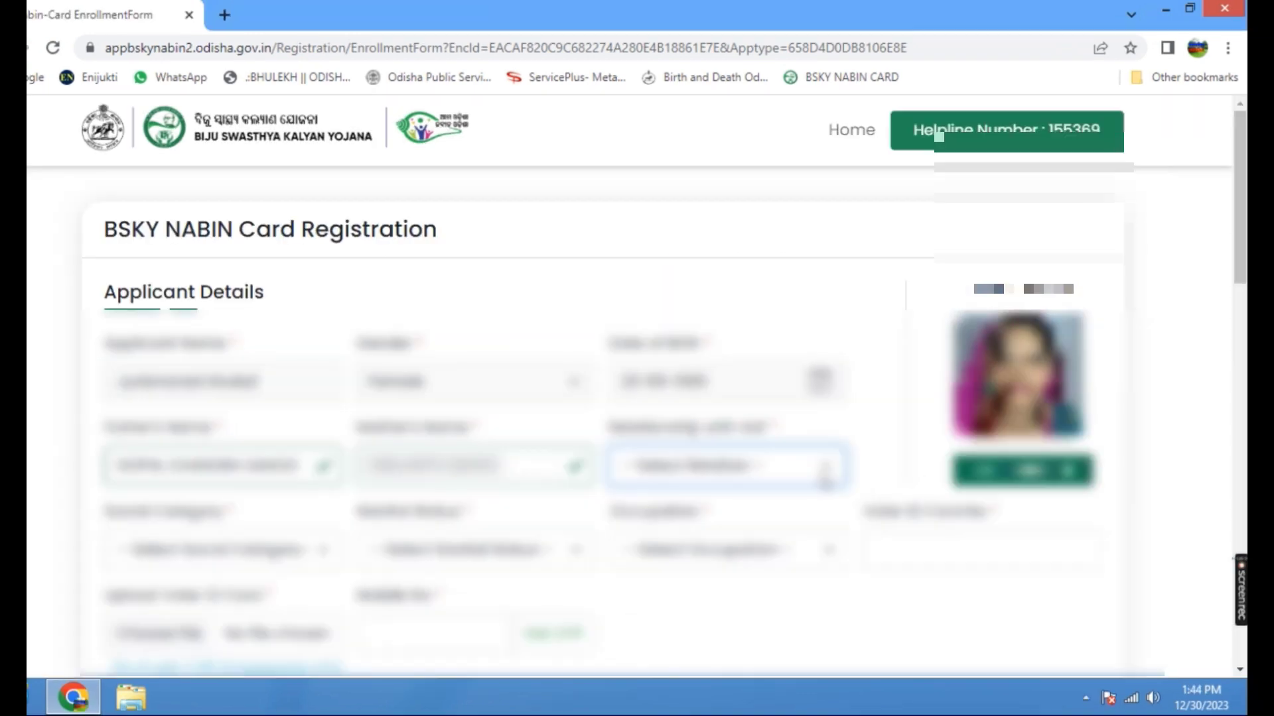
Set the applicant's relationship with HoF to Self.
left_click(822, 472)
scroll(763, 384, "down", 1)
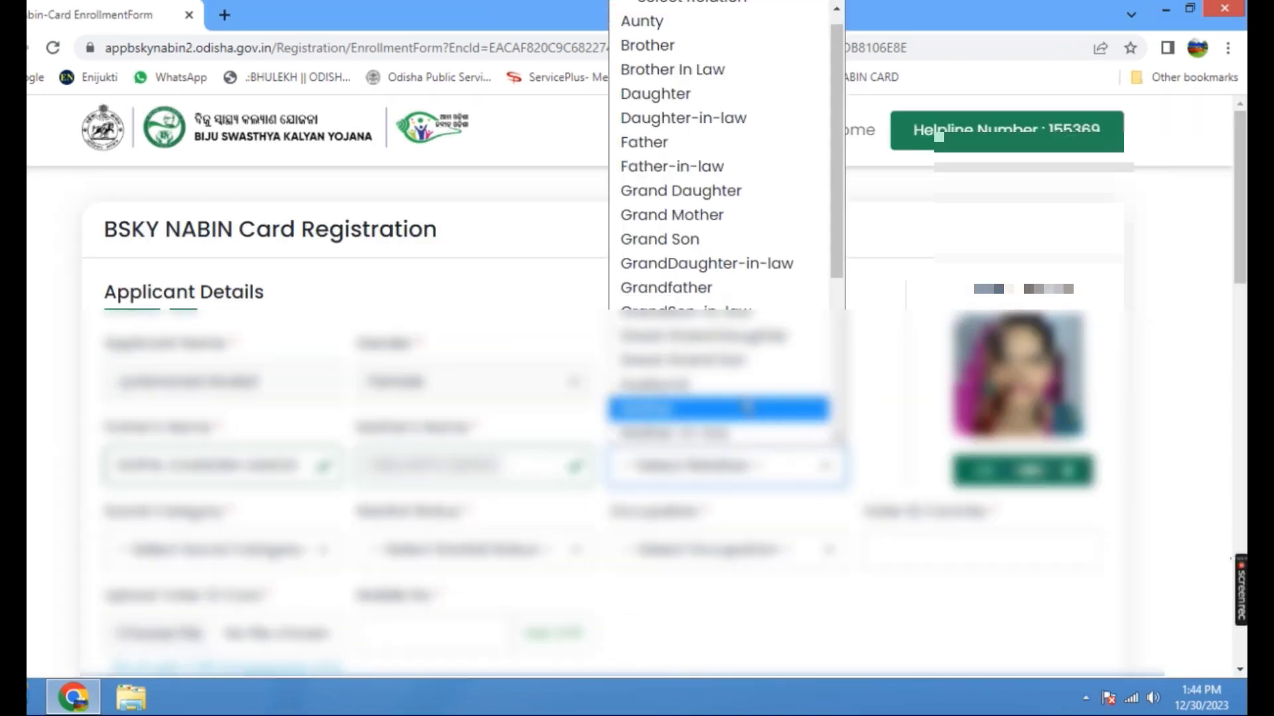
scroll(704, 288, "down", 3)
scroll(704, 289, "down", 3)
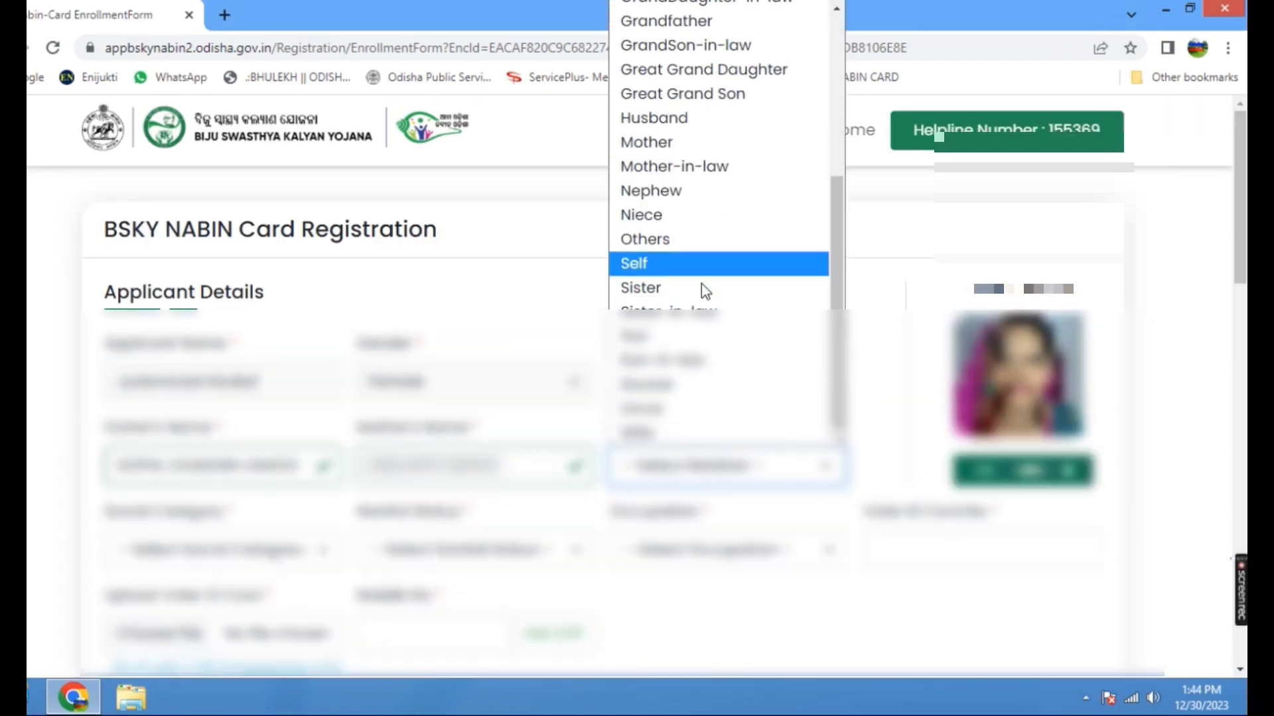
left_click(674, 274)
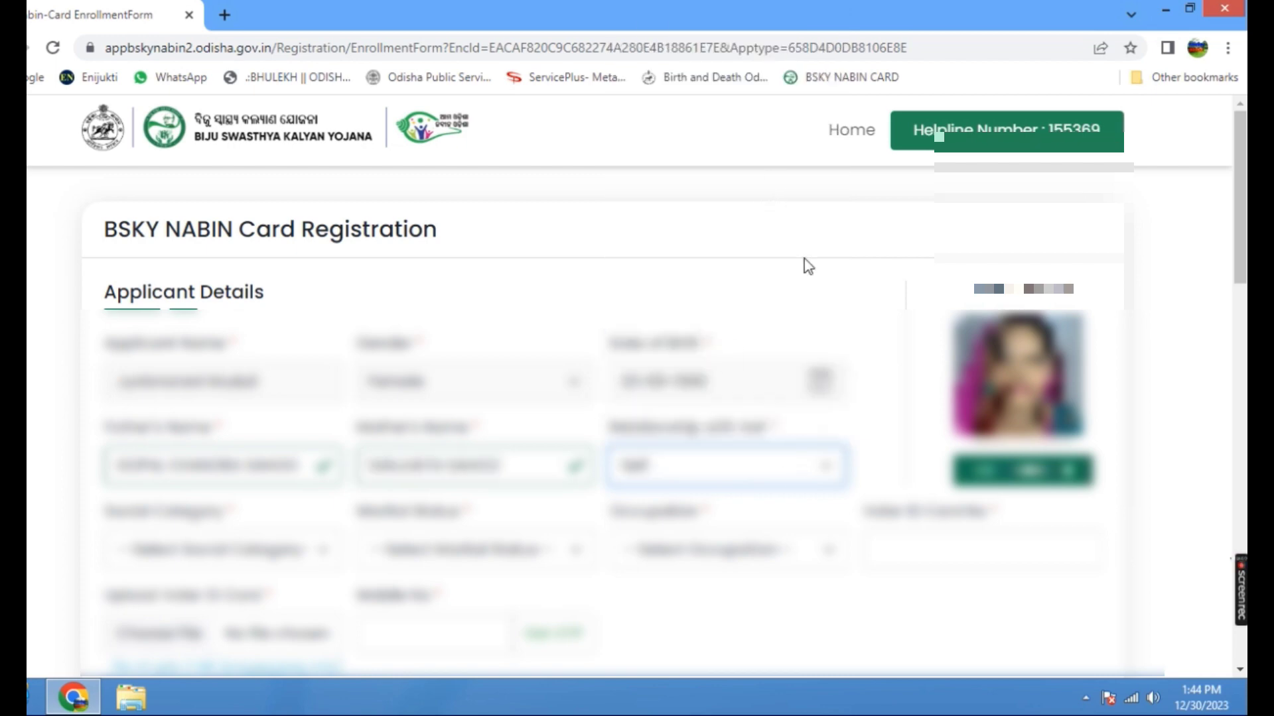
Set the applicant's social category to OBC and marital status to Married.
scroll(341, 484, "down", 1)
left_click(322, 457)
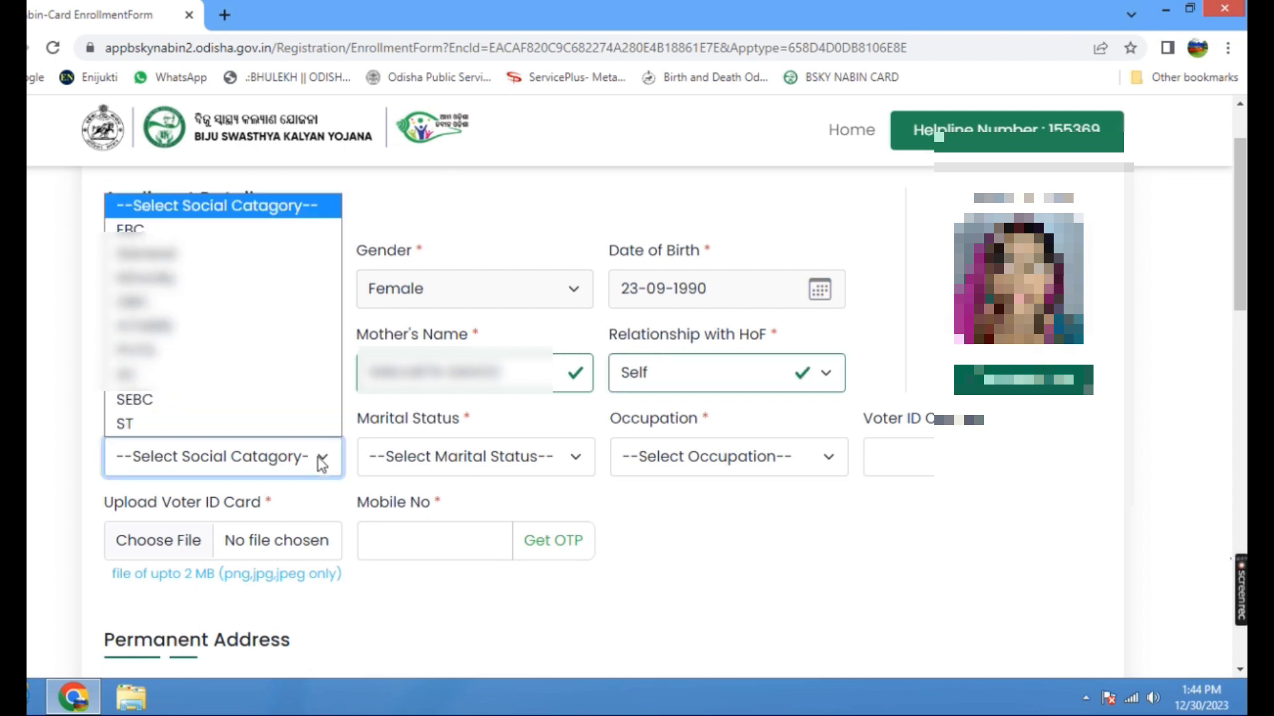
left_click(171, 306)
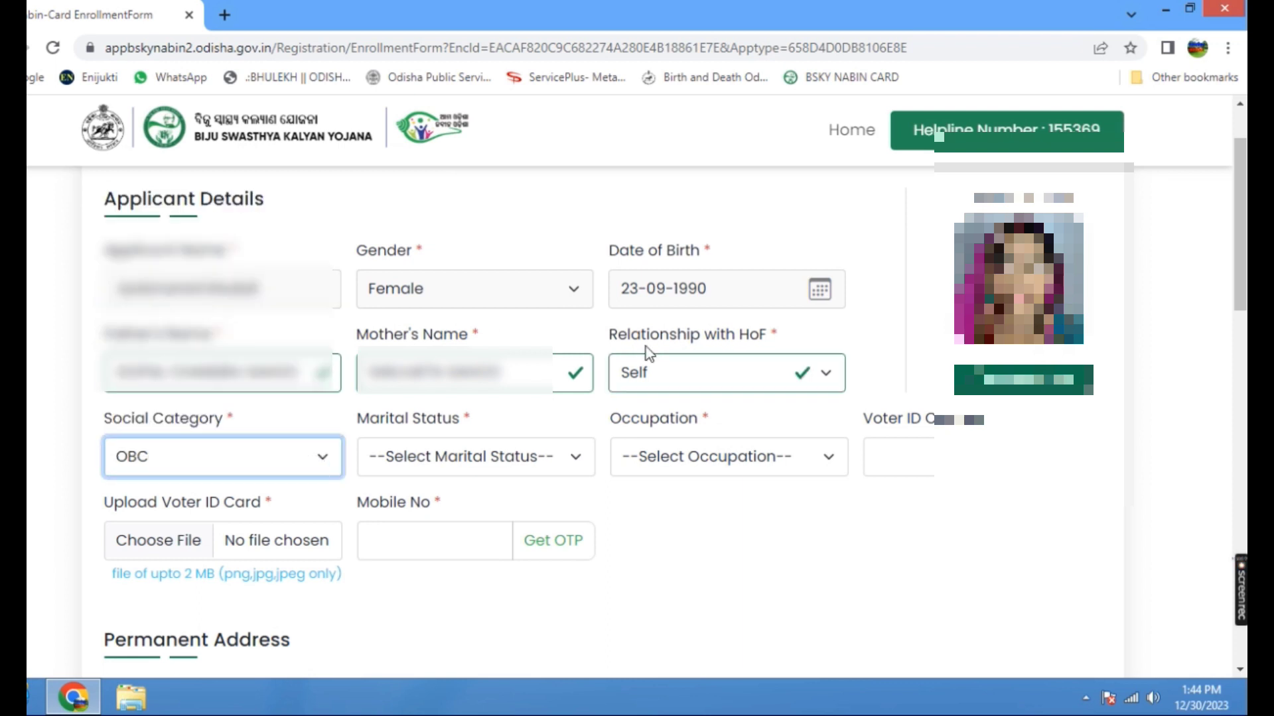
left_click(575, 452)
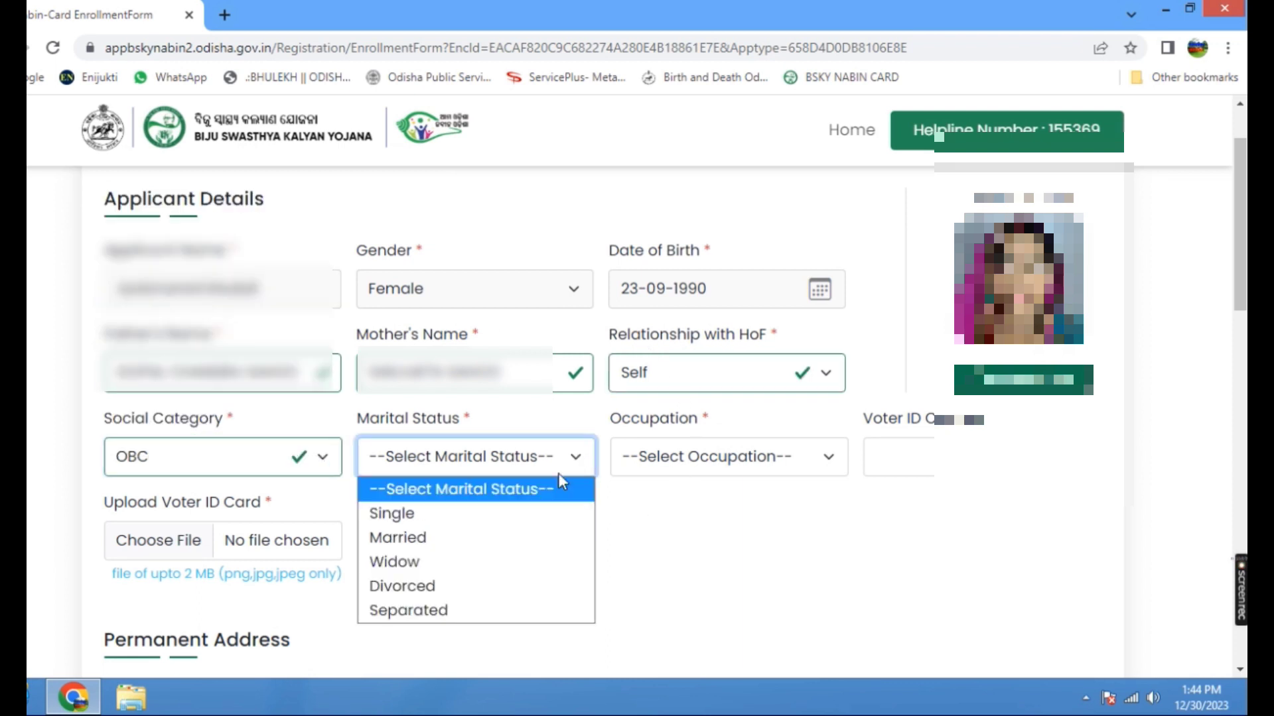
left_click(439, 544)
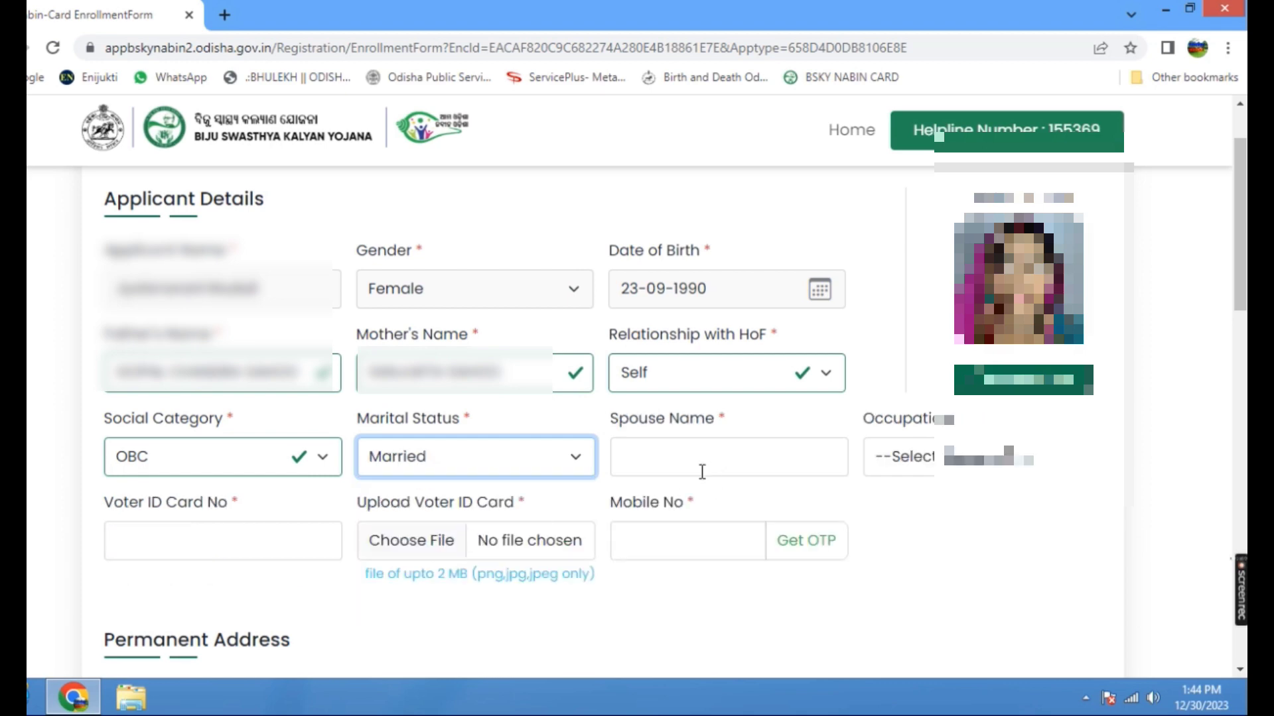
Enter the spouse's name and set the applicant's occupation to House Wife.
left_click(640, 460)
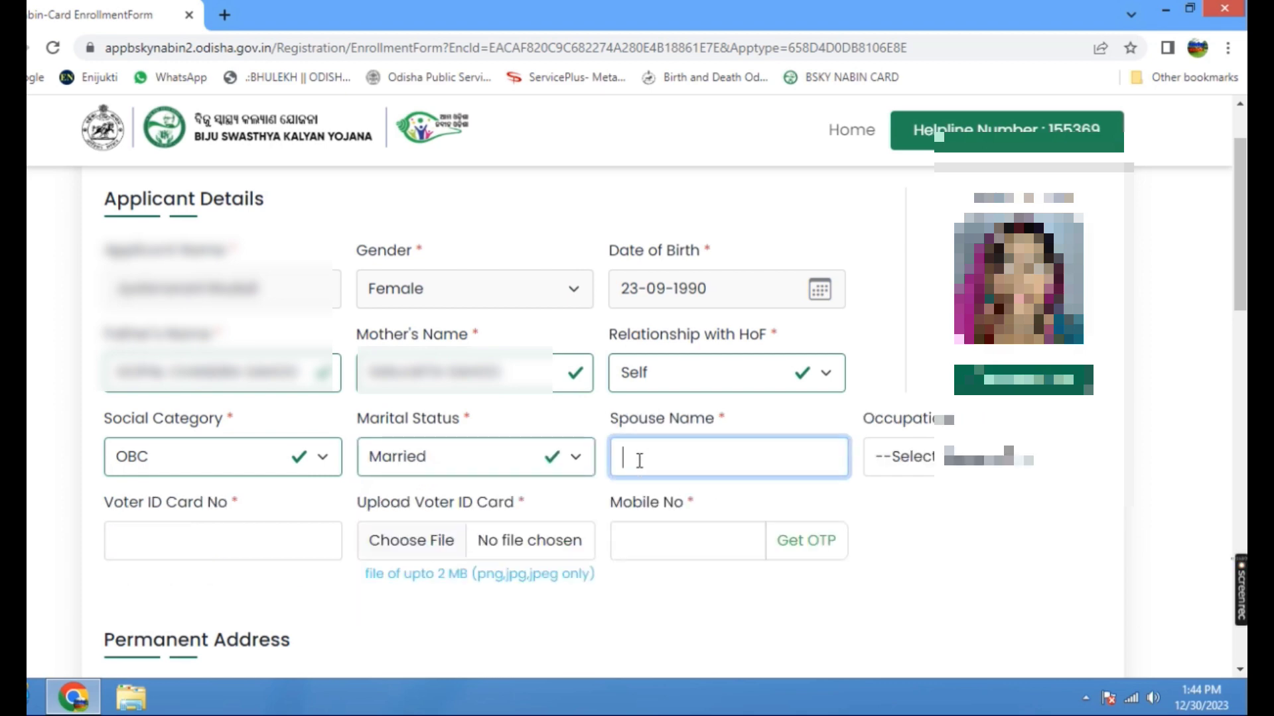
type("[illegible]")
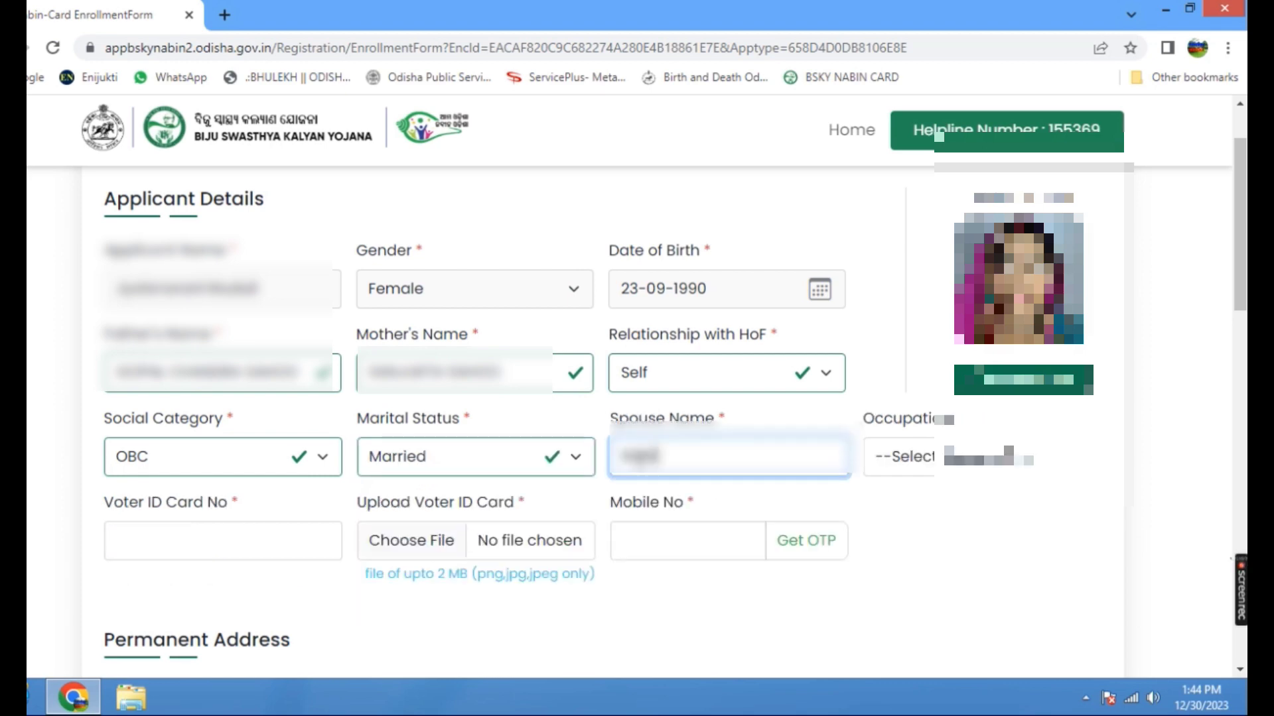
left_click(1058, 461)
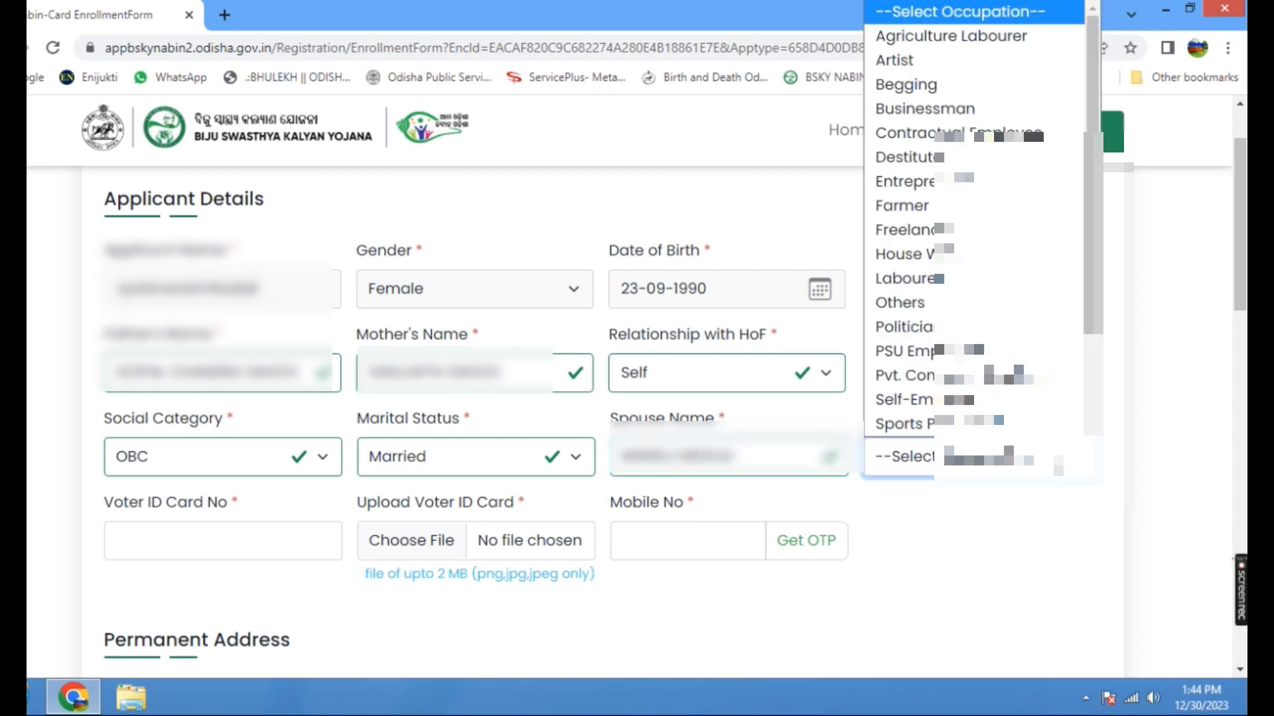
left_click(1042, 532)
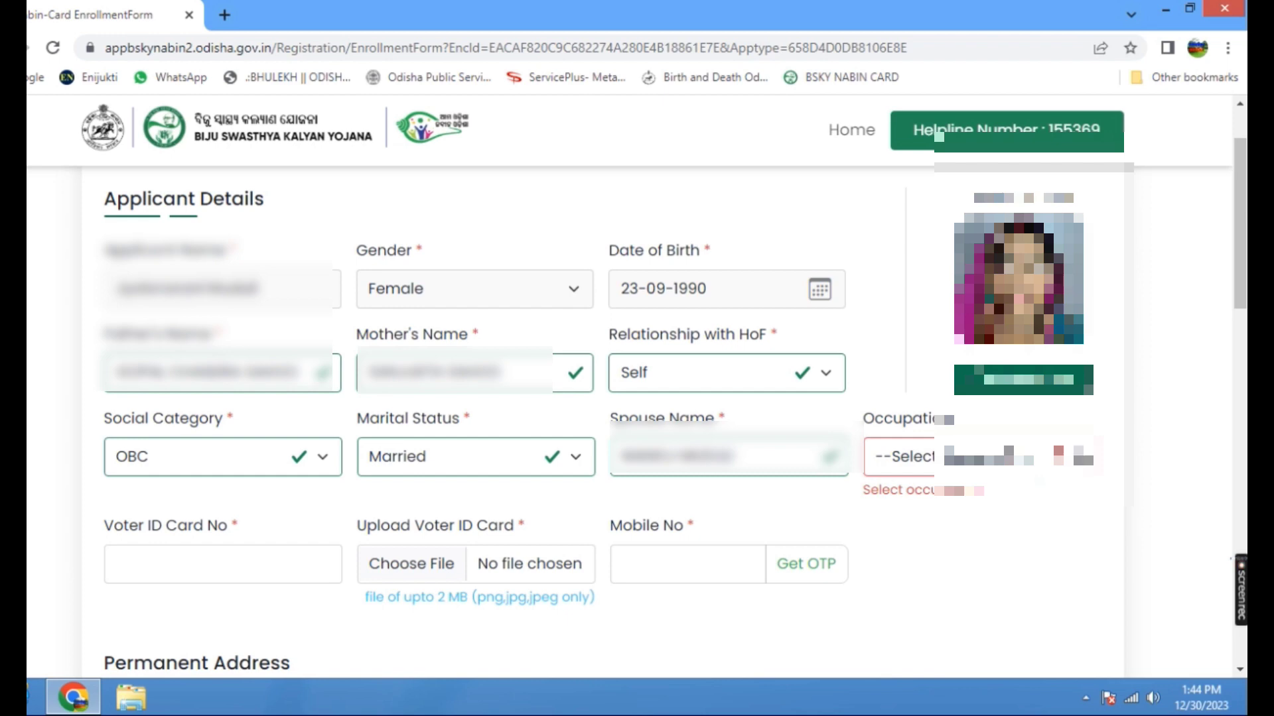
left_click(1080, 456)
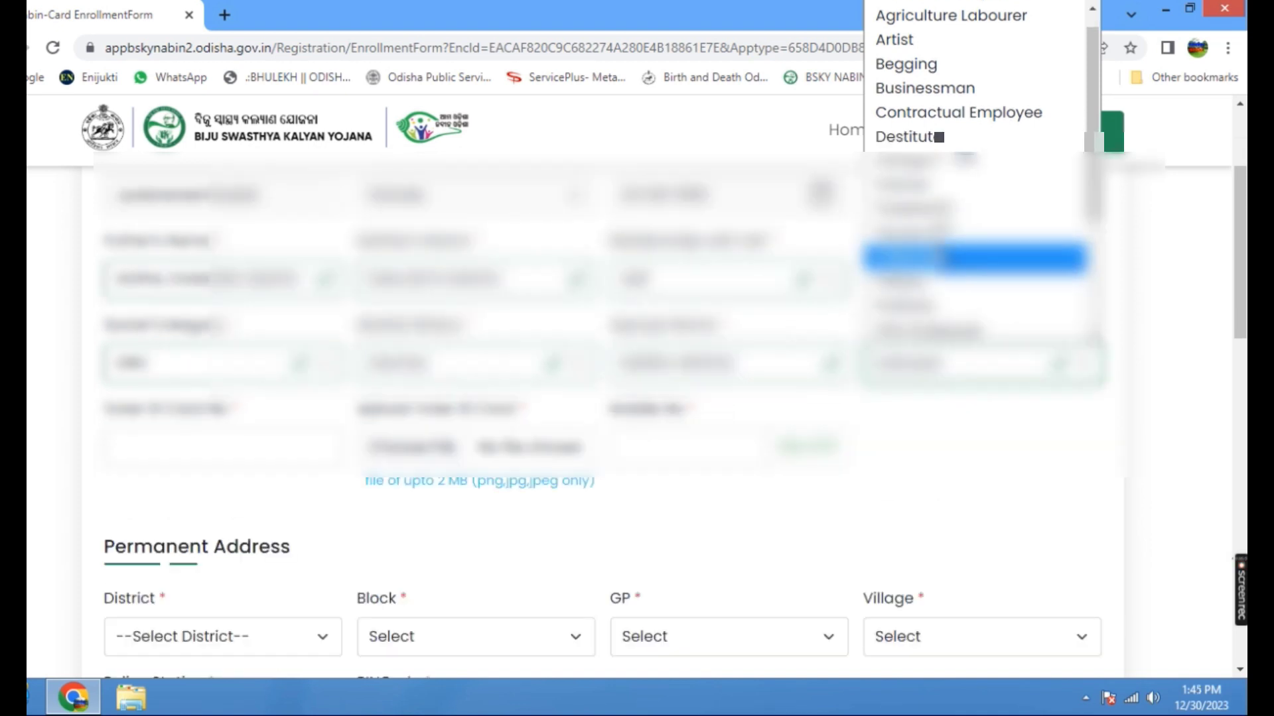
left_click(935, 239)
Enter the applicant's voter ID card number.
left_click(204, 449)
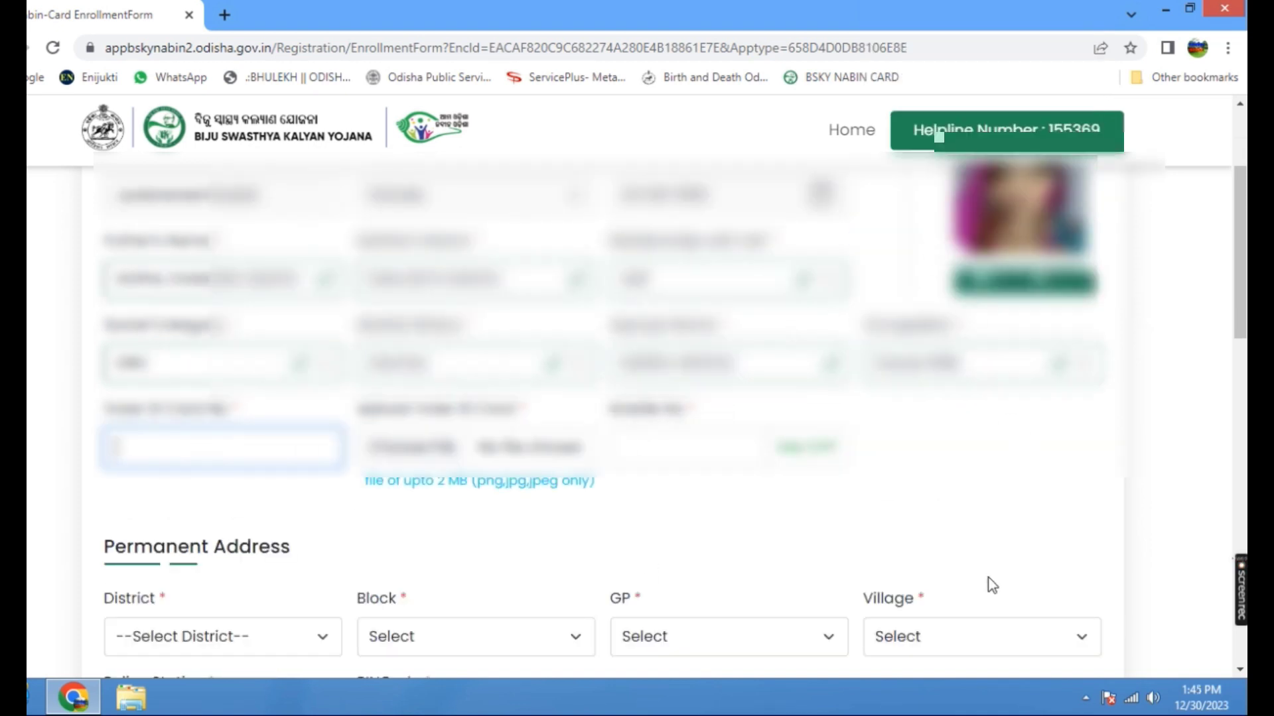
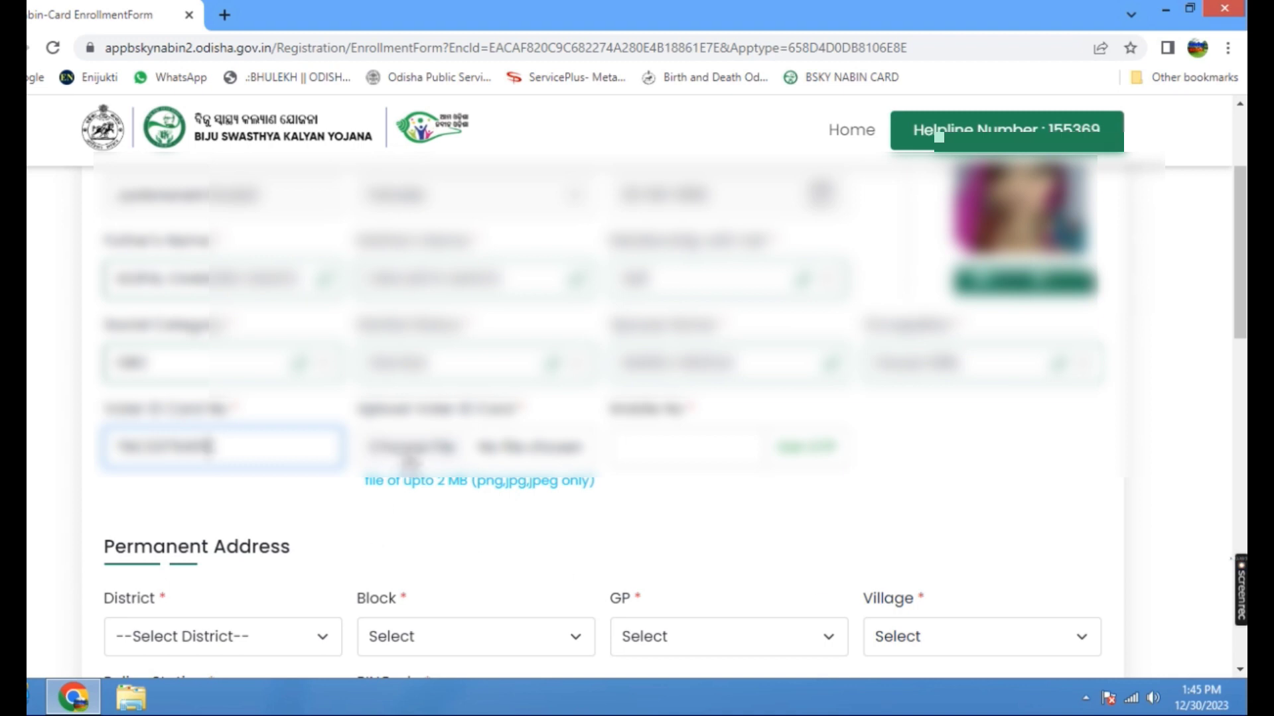
Try to upload TLS VOTER.pdf from the TLS folder on the desktop as the voter ID card document.
left_click(418, 444)
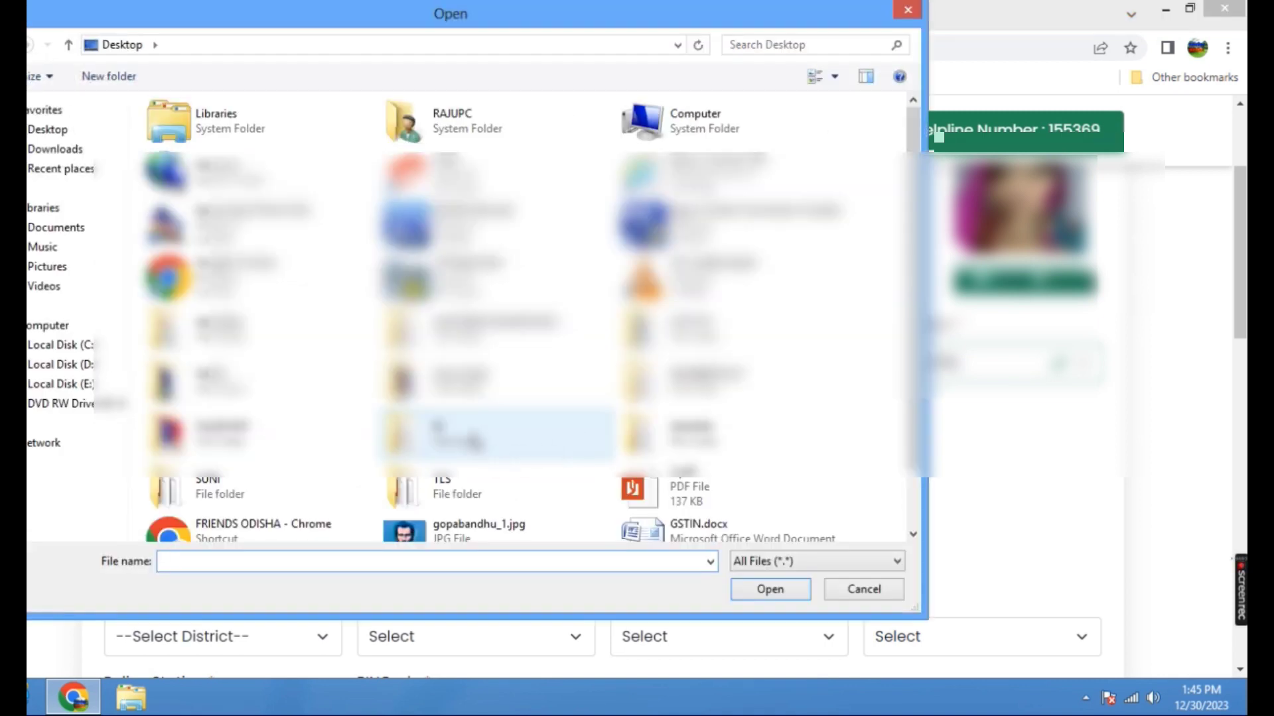
double_click(458, 496)
left_click(620, 169)
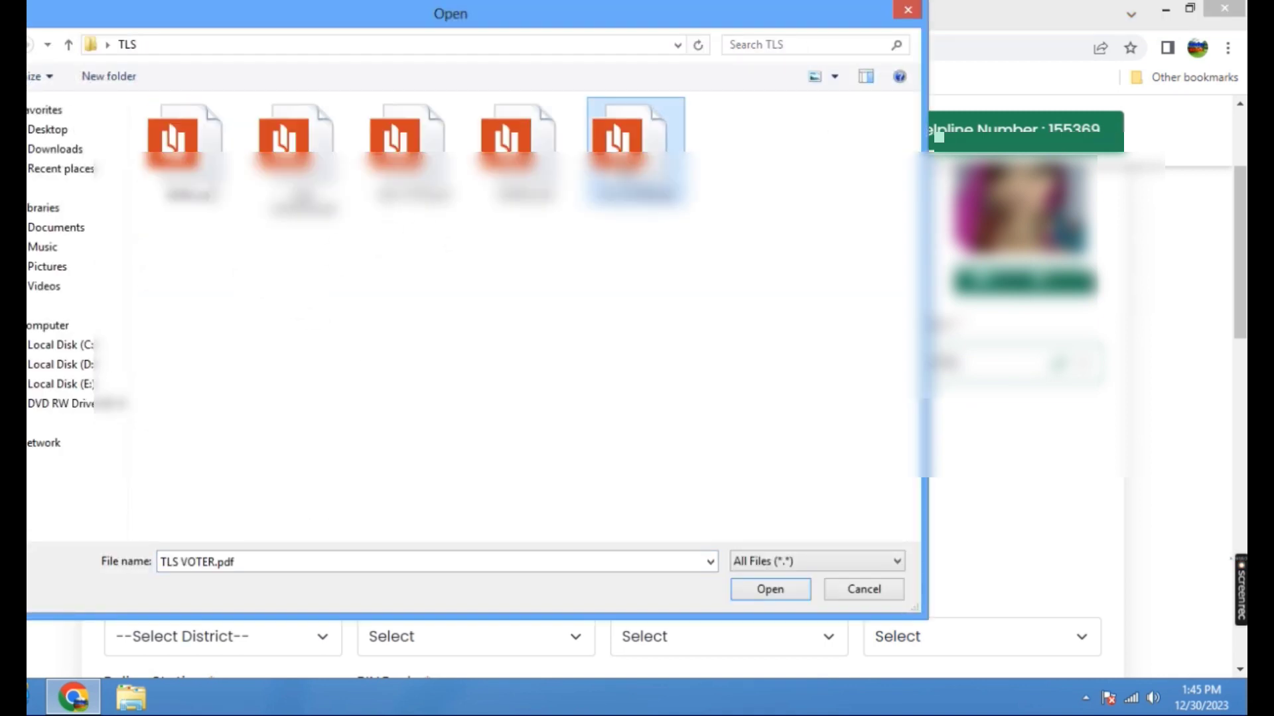
left_click(761, 588)
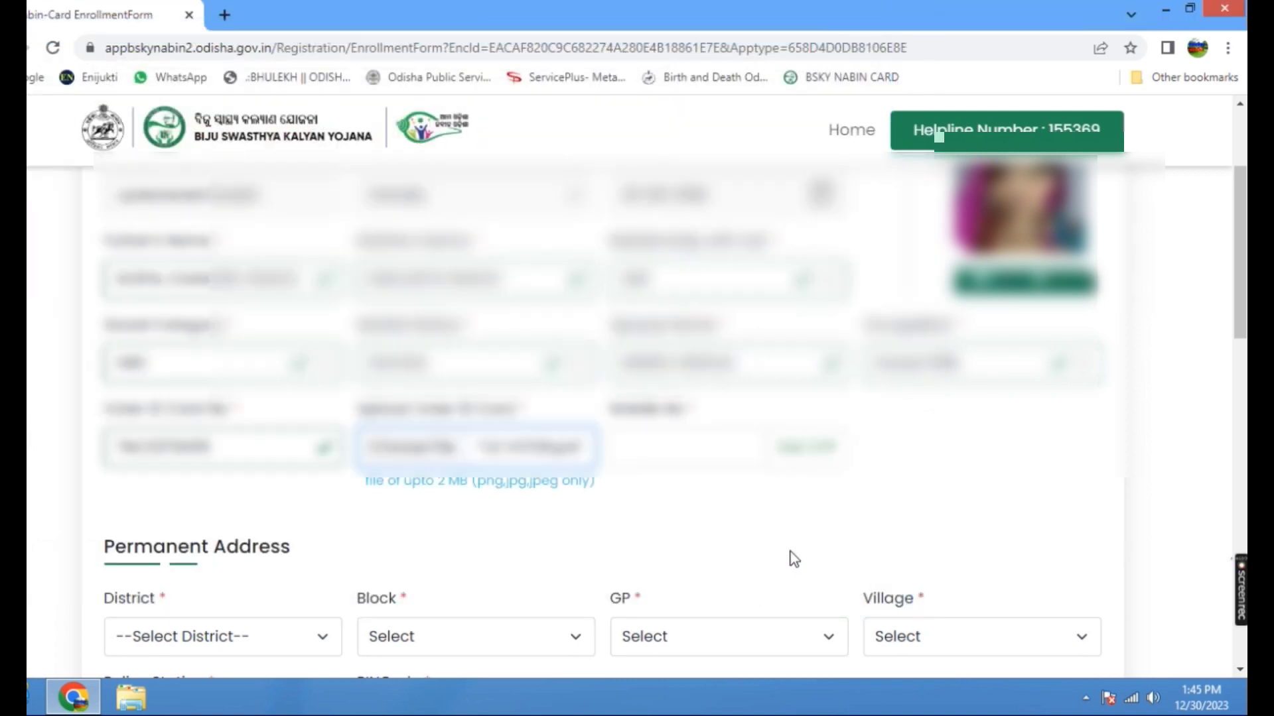
left_click(640, 448)
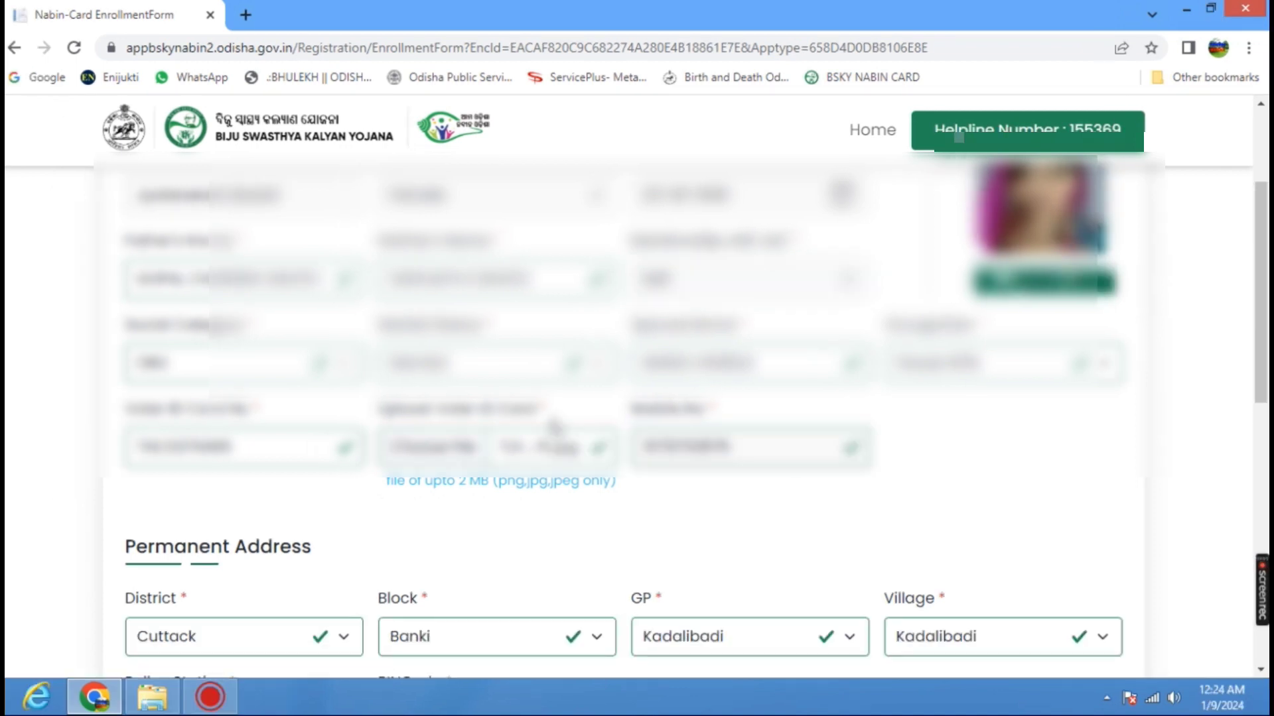
Review the permanent address details and the family members table on the enrollment form.
scroll(550, 429, "down", 2)
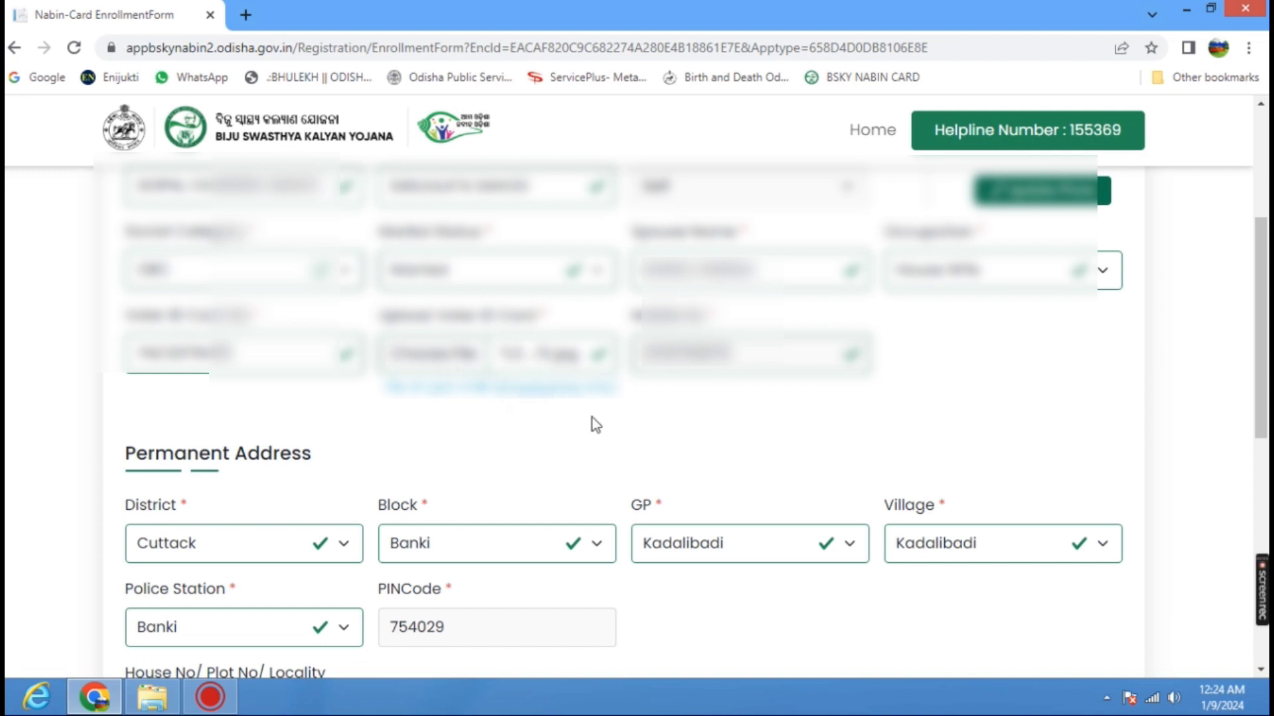
scroll(481, 424, "down", 4)
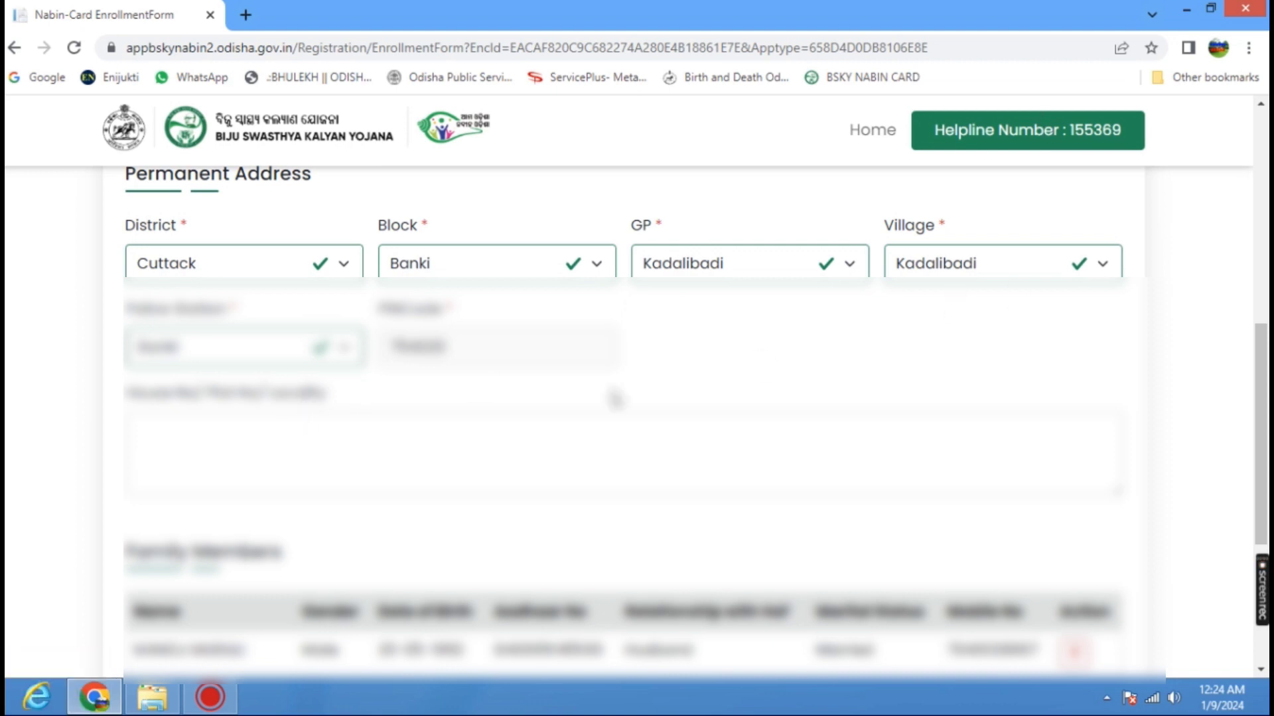
scroll(630, 322, "down", 1)
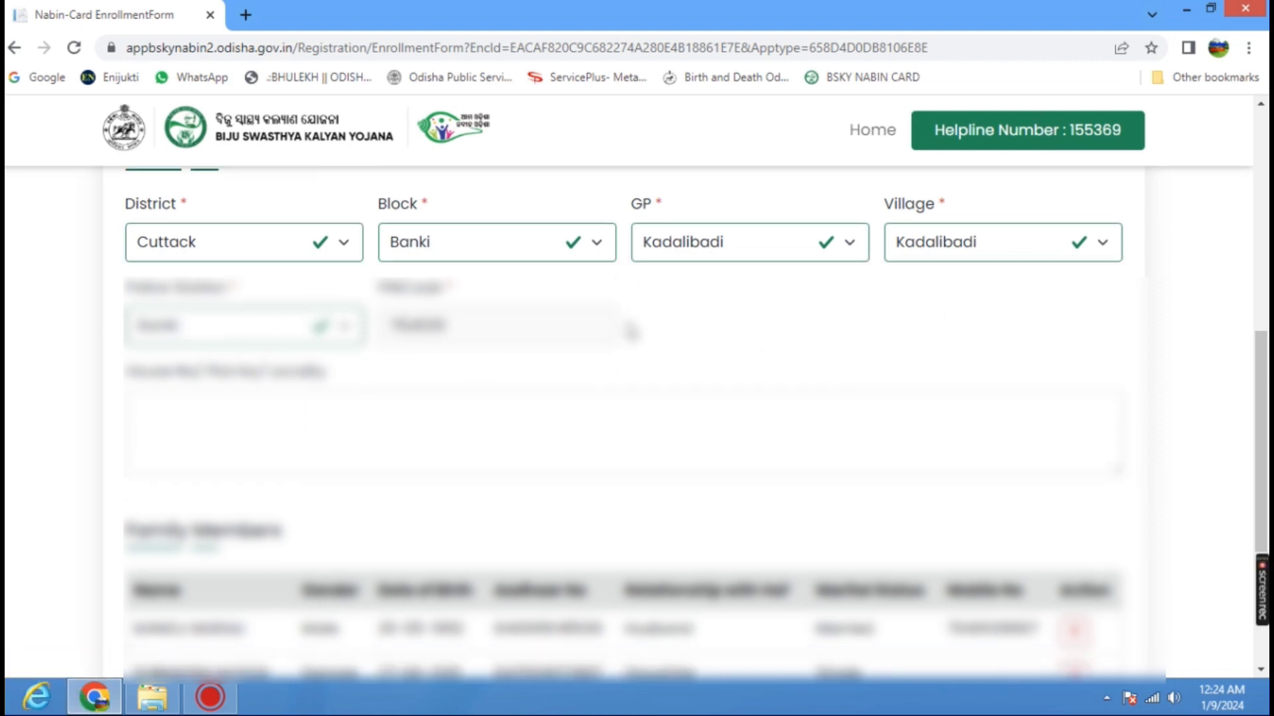
scroll(475, 346, "down", 1)
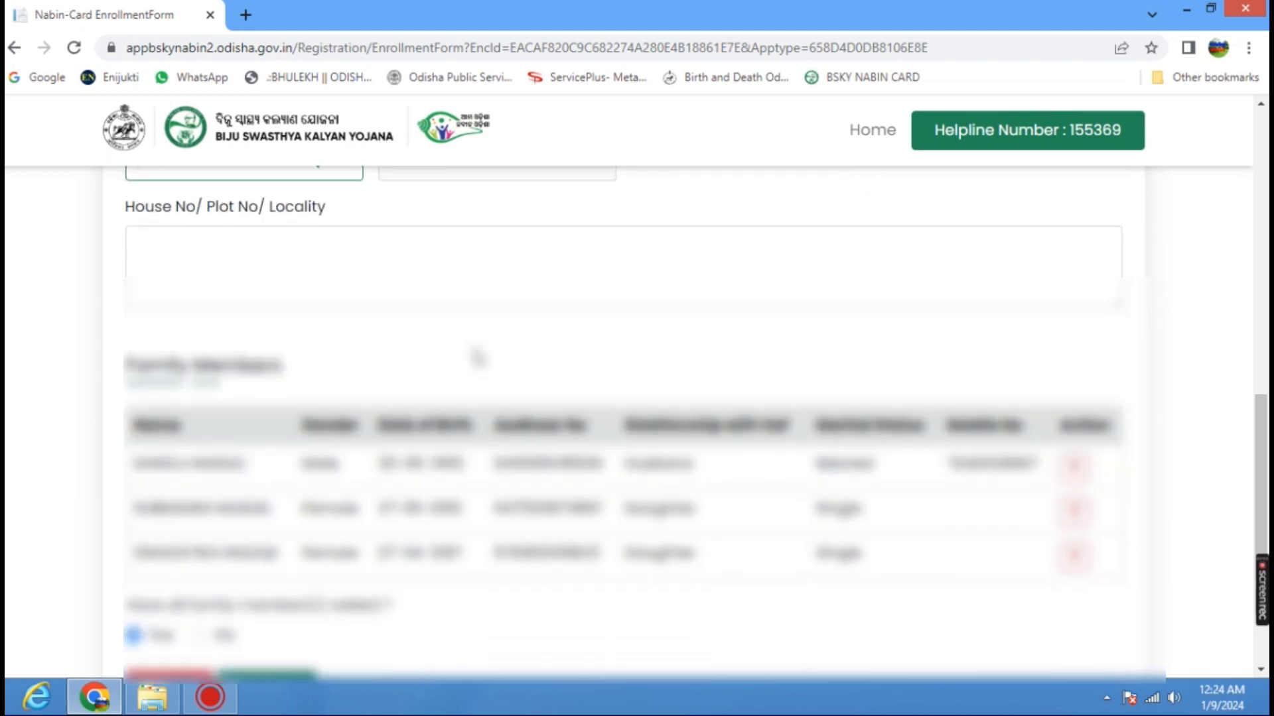
scroll(467, 355, "down", 1)
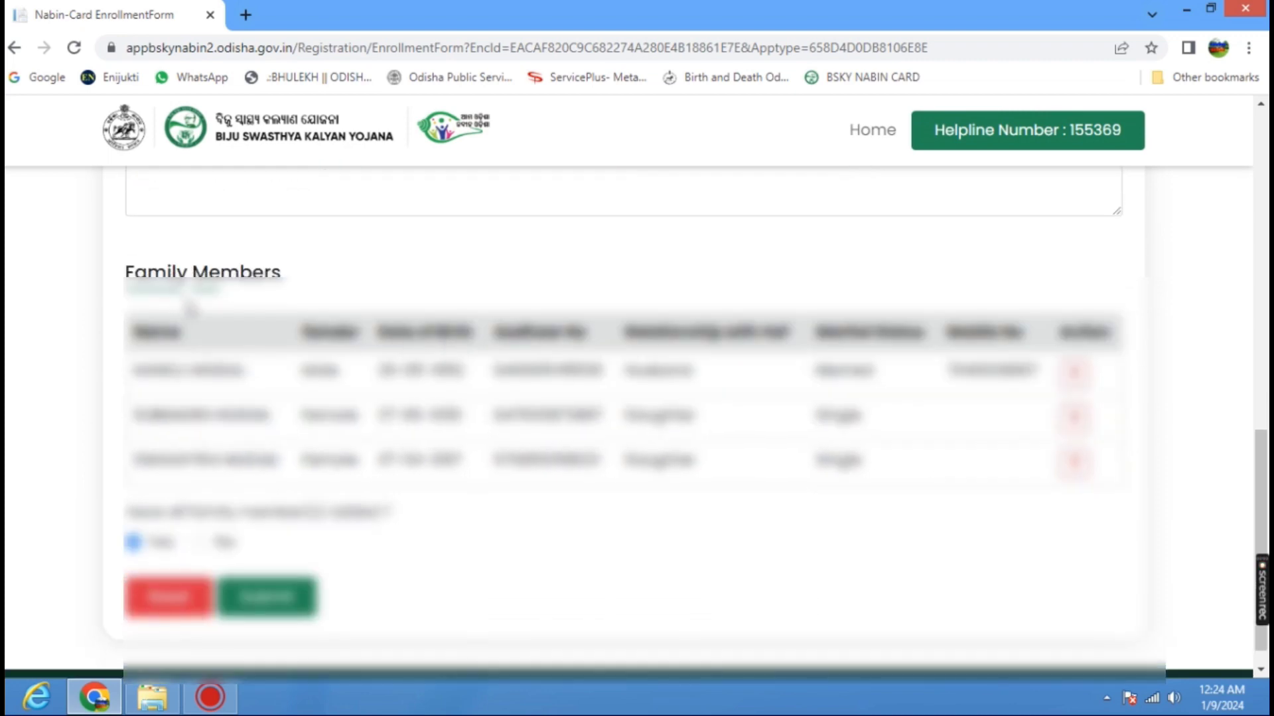
scroll(297, 377, "down", 1)
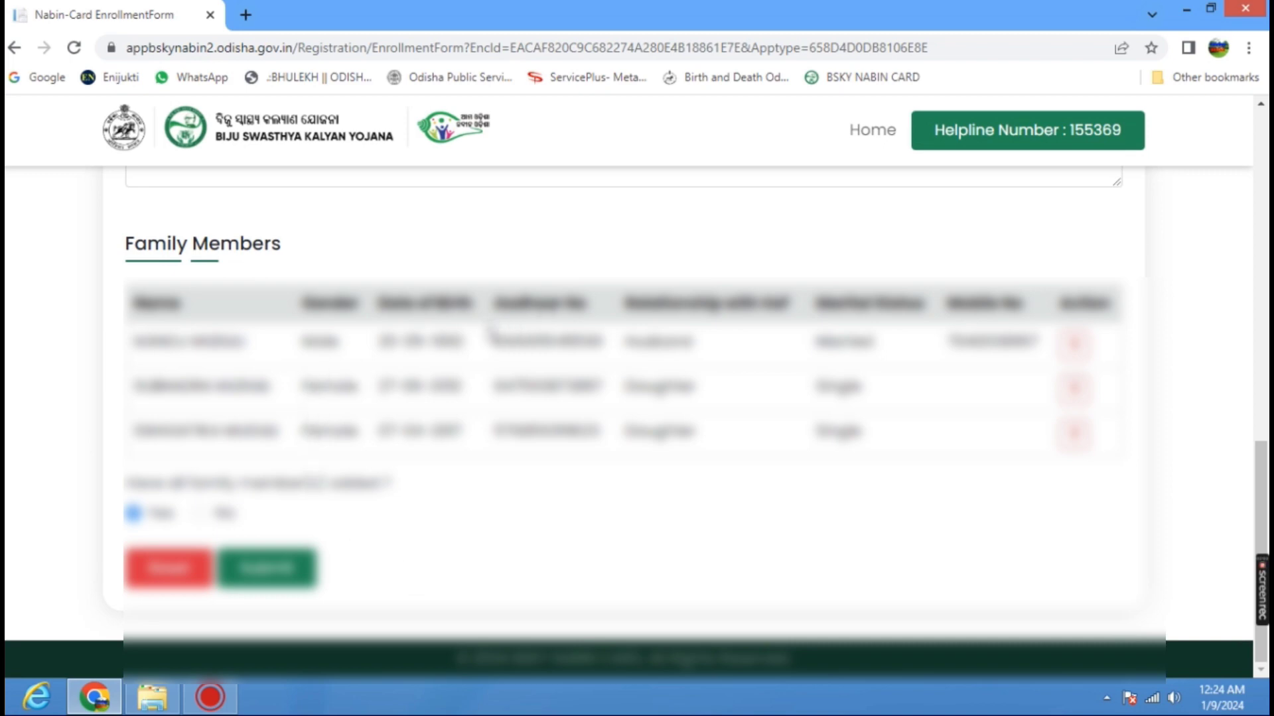
scroll(489, 327, "up", 3)
scroll(481, 334, "down", 5)
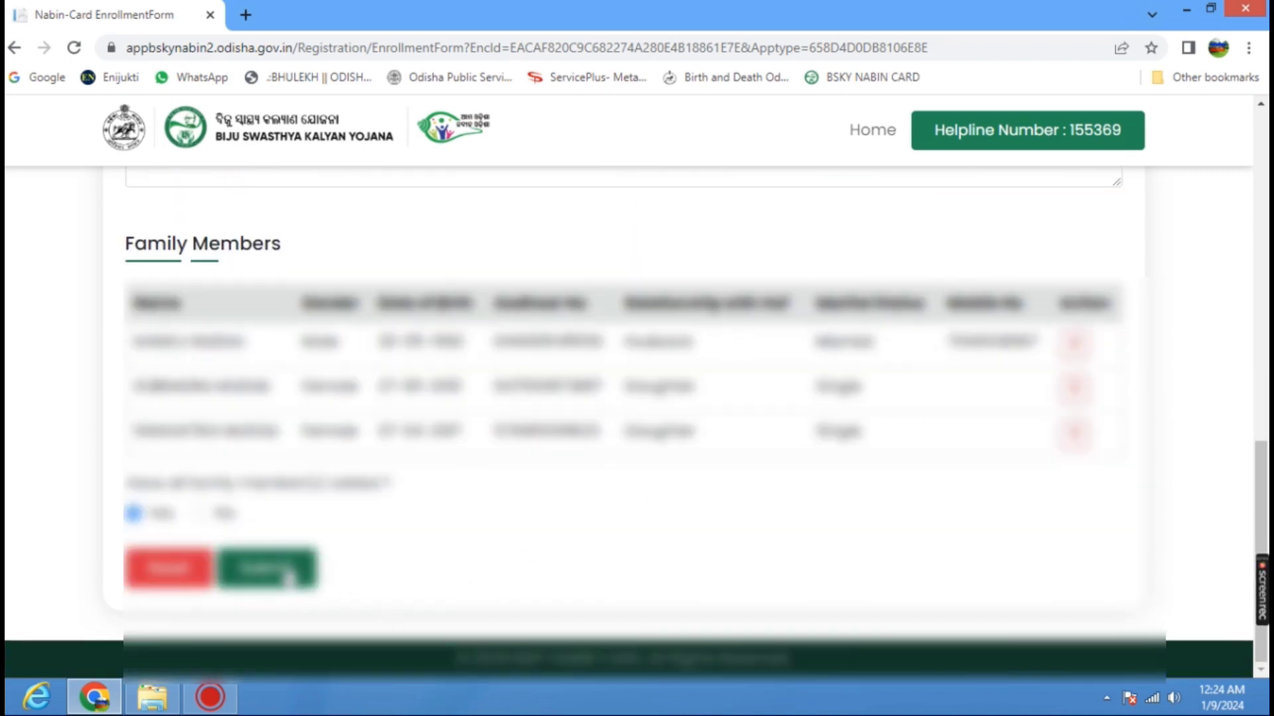
scroll(269, 279, "up", 5)
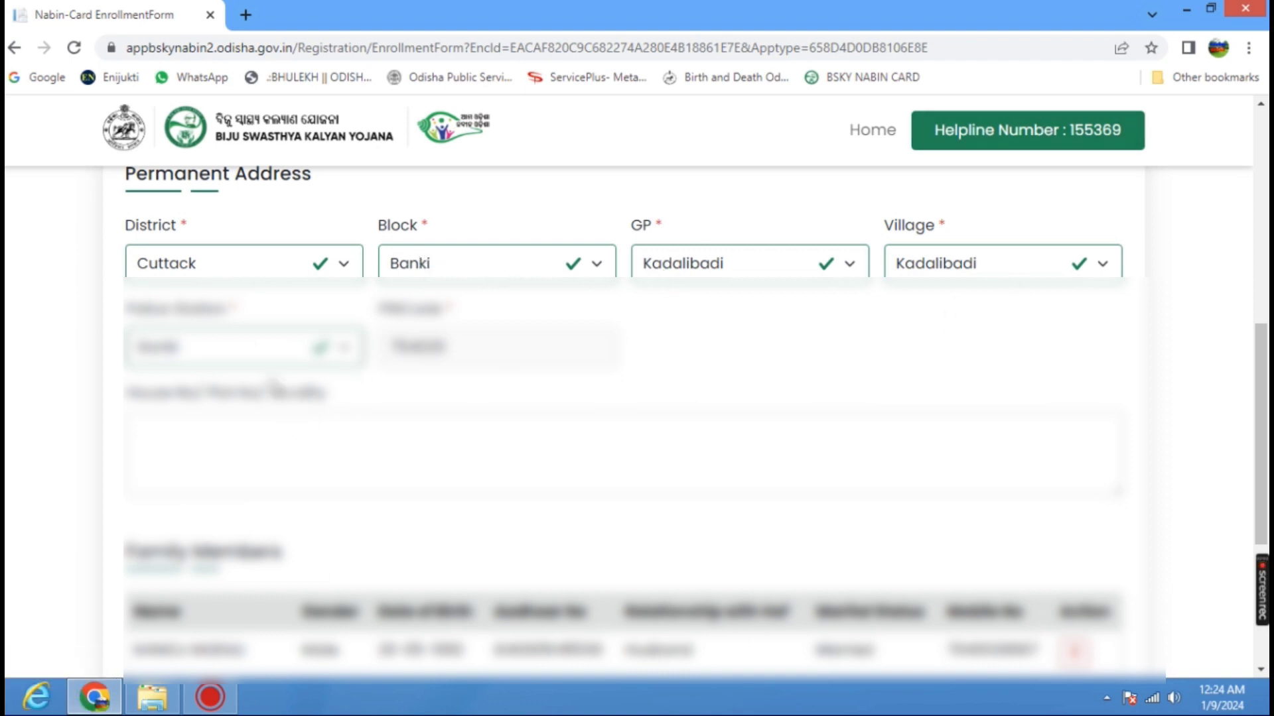
scroll(630, 329, "down", 1)
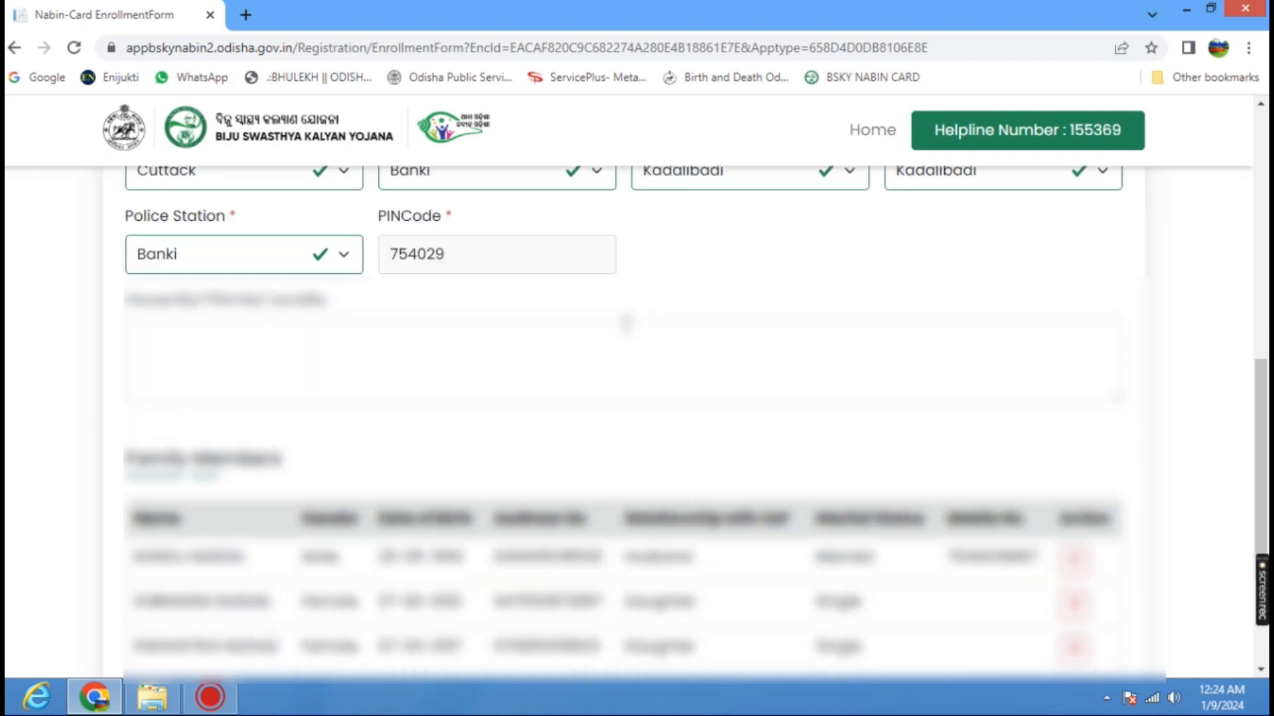
scroll(475, 346, "down", 1)
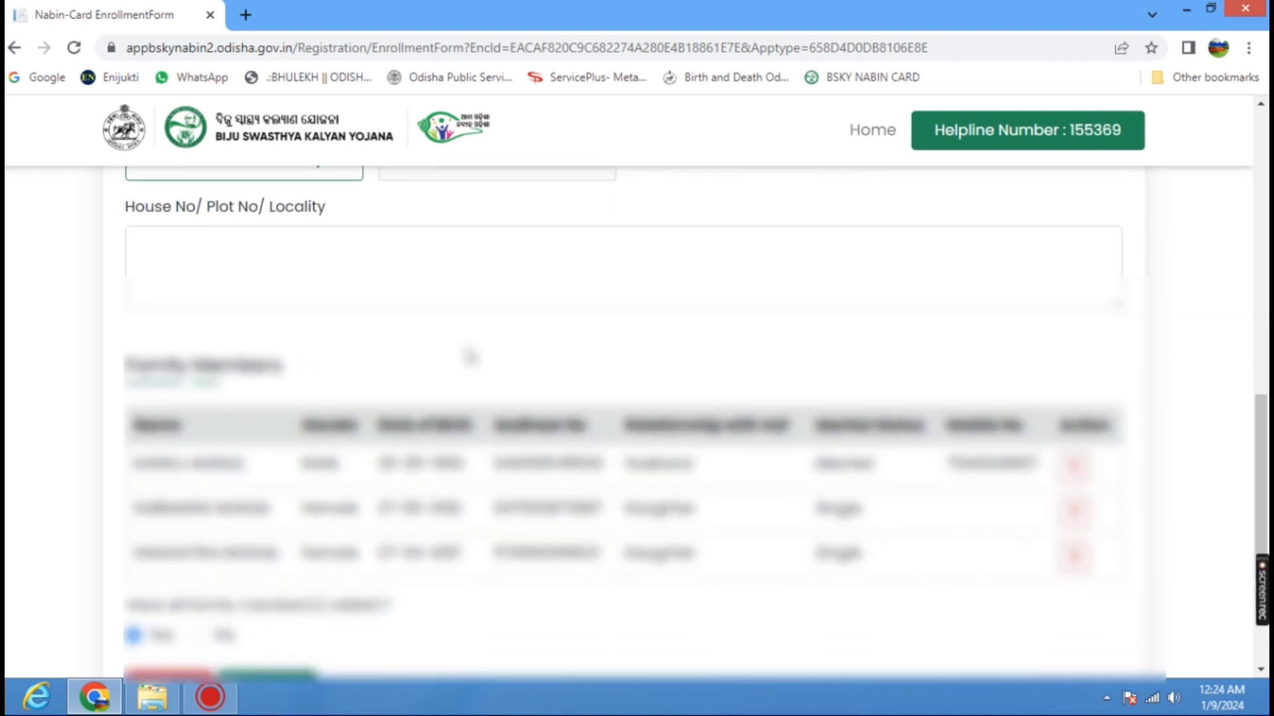
scroll(475, 347, "down", 1)
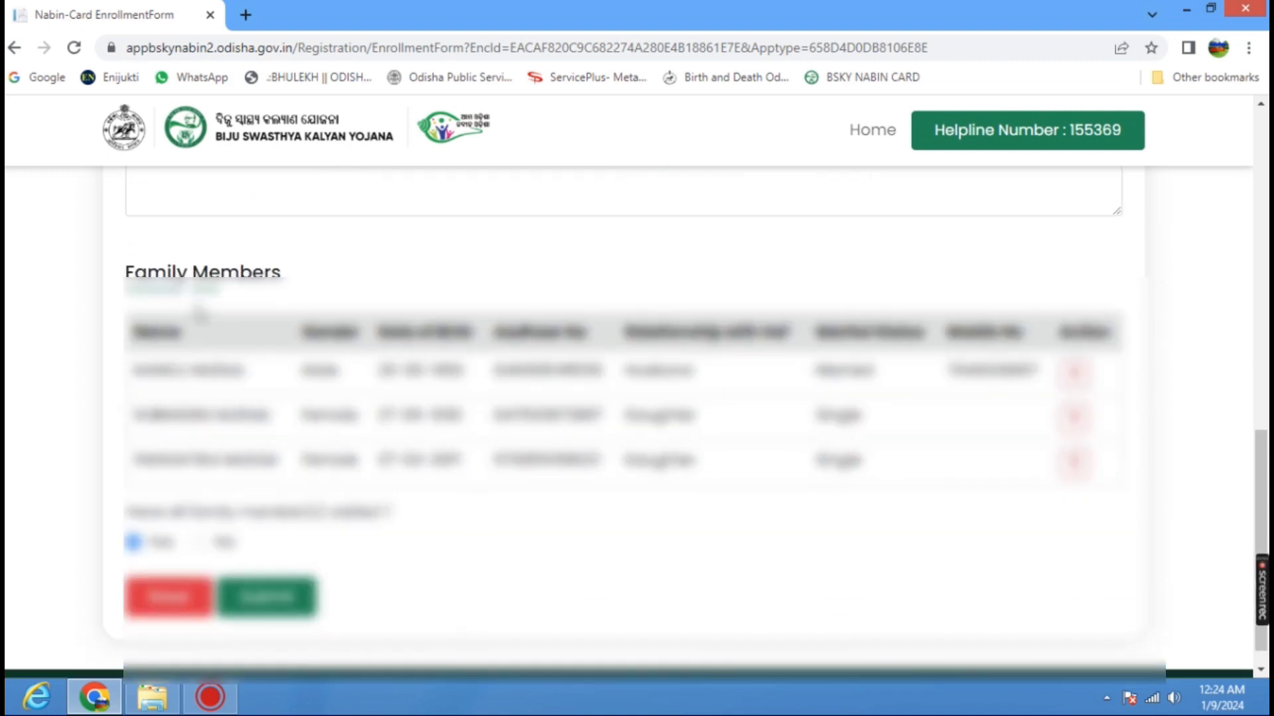
scroll(296, 377, "down", 1)
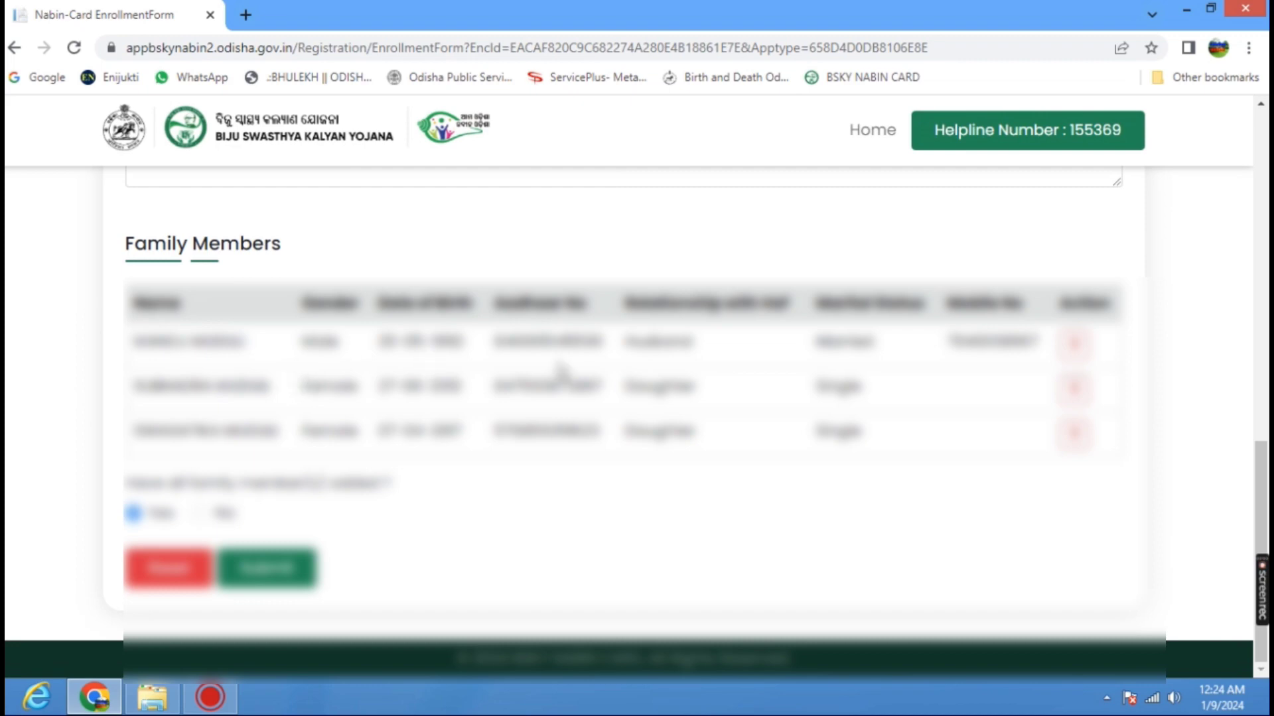
scroll(491, 330, "up", 3)
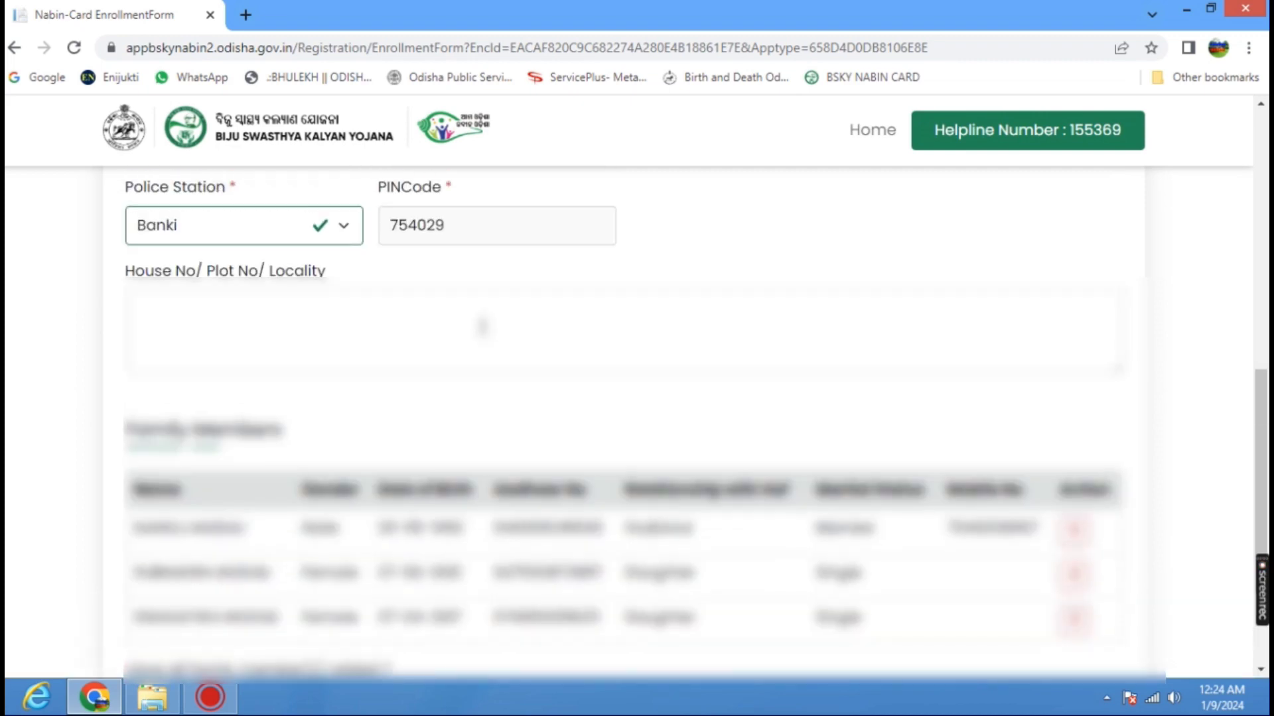
scroll(488, 331, "up", 3)
scroll(482, 332, "down", 6)
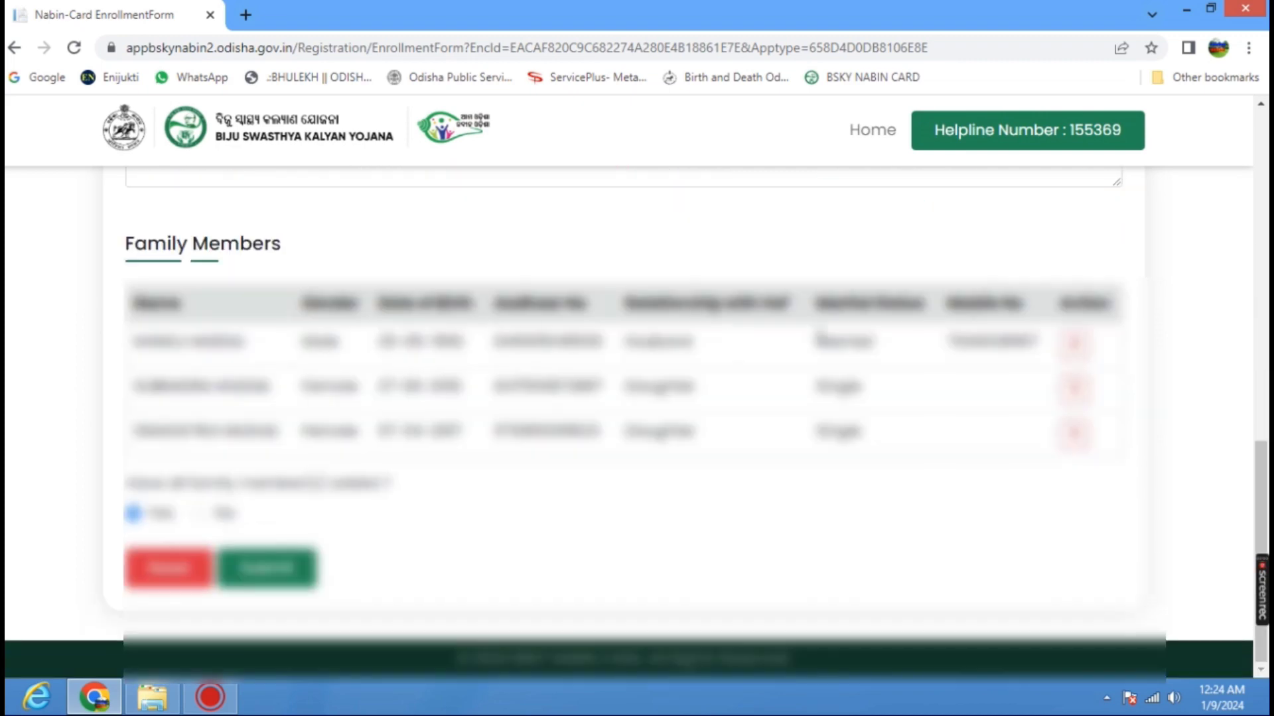
Submit the enrollment form, accept and confirm the self declaration, and dismiss the confirmation message.
left_click(285, 577)
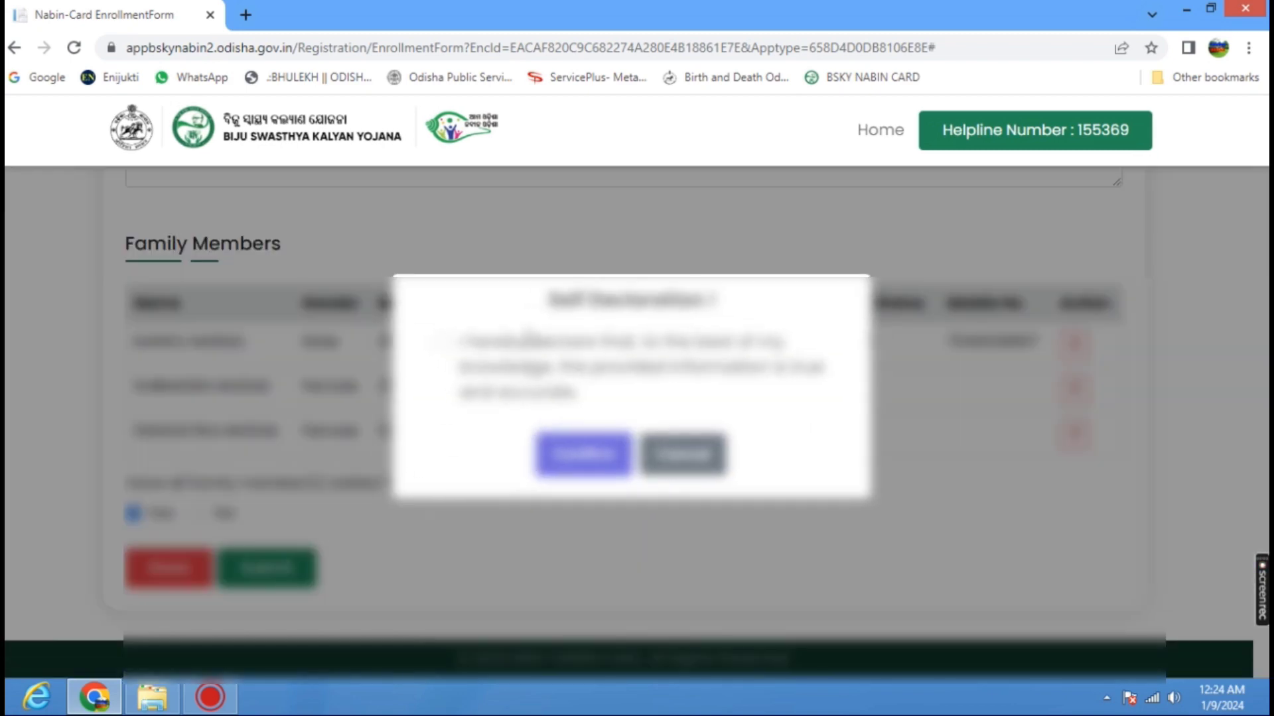
left_click(441, 341)
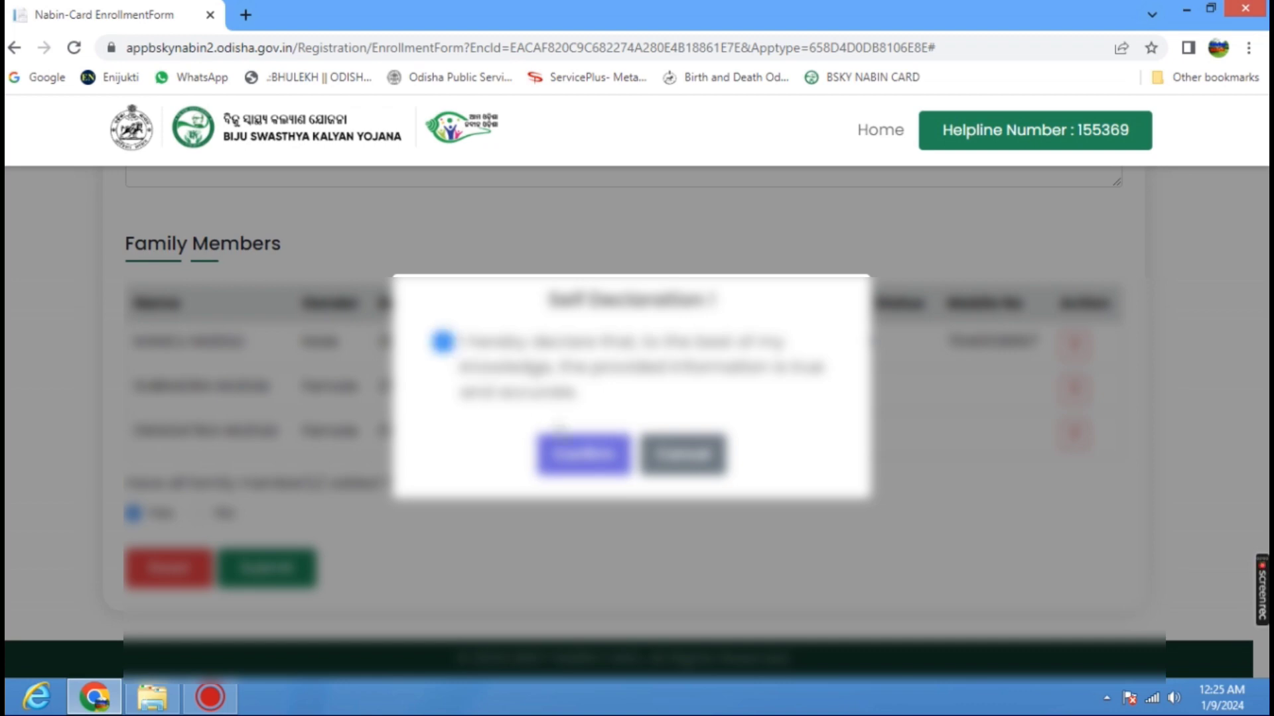
left_click(583, 457)
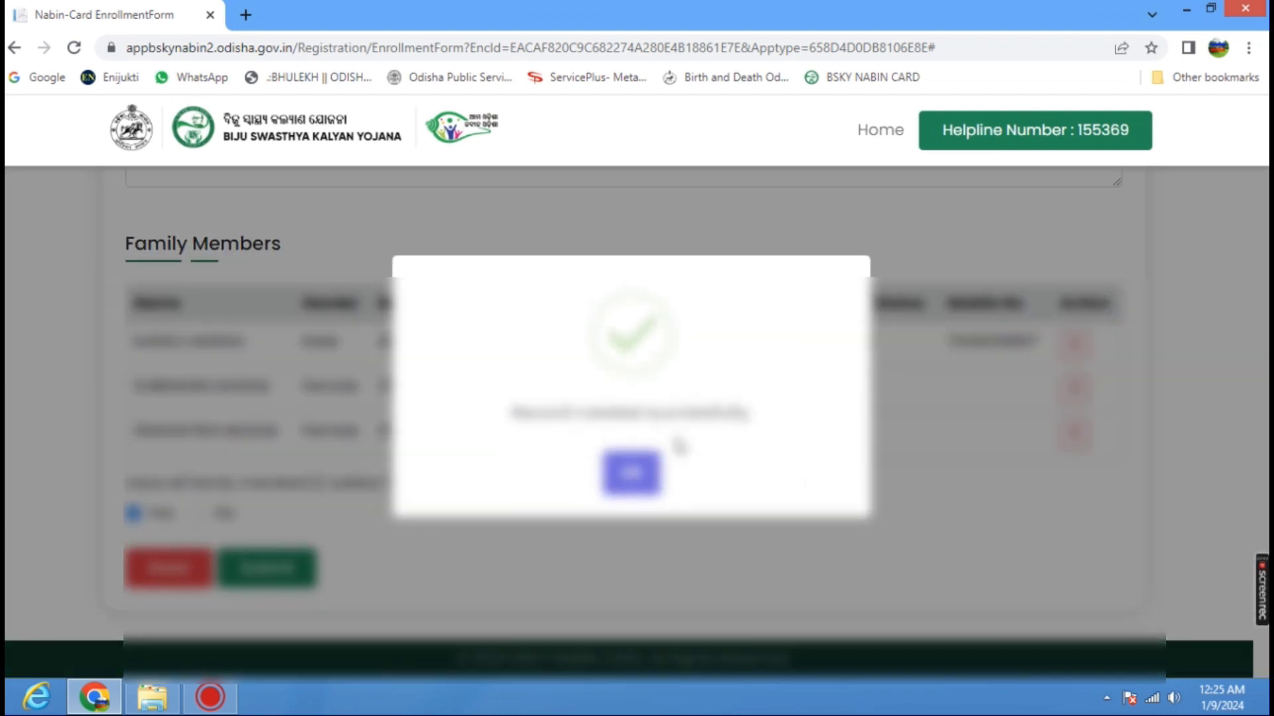
left_click(631, 473)
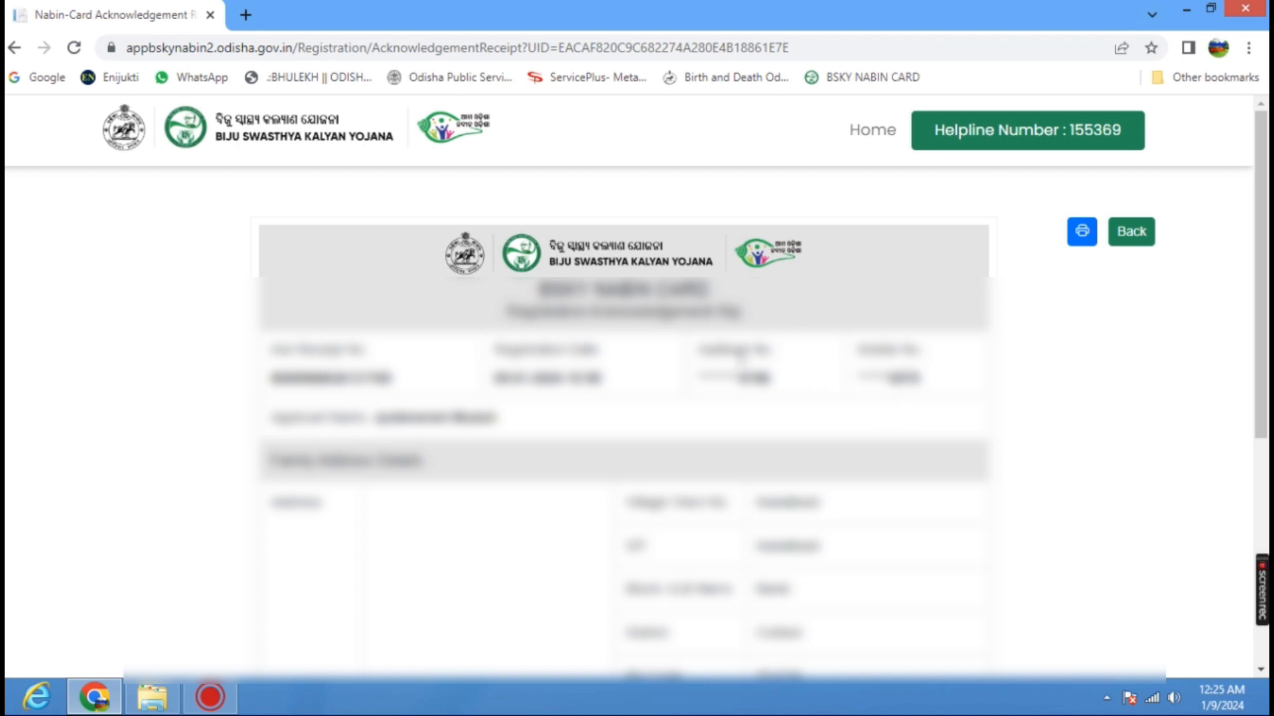
Examine the registration acknowledgement slip, including the family address and family details.
scroll(628, 353, "down", 3)
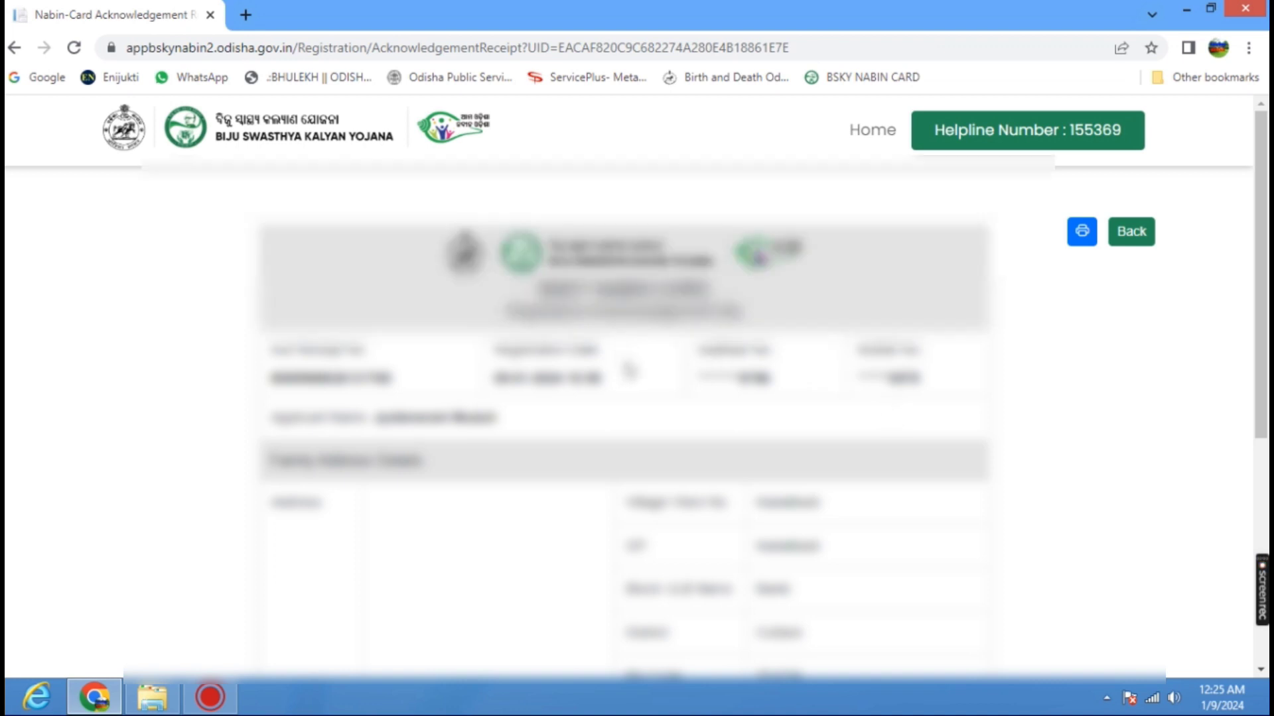
scroll(630, 365, "down", 3)
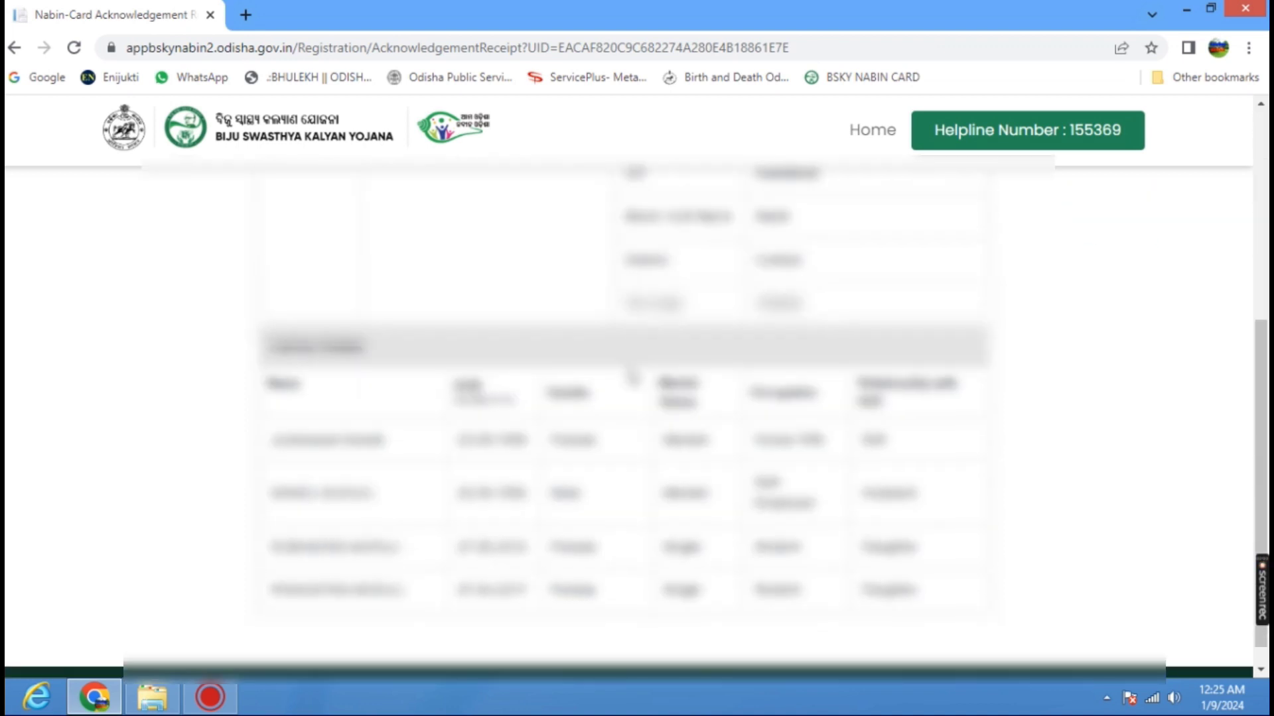
scroll(632, 377, "down", 1)
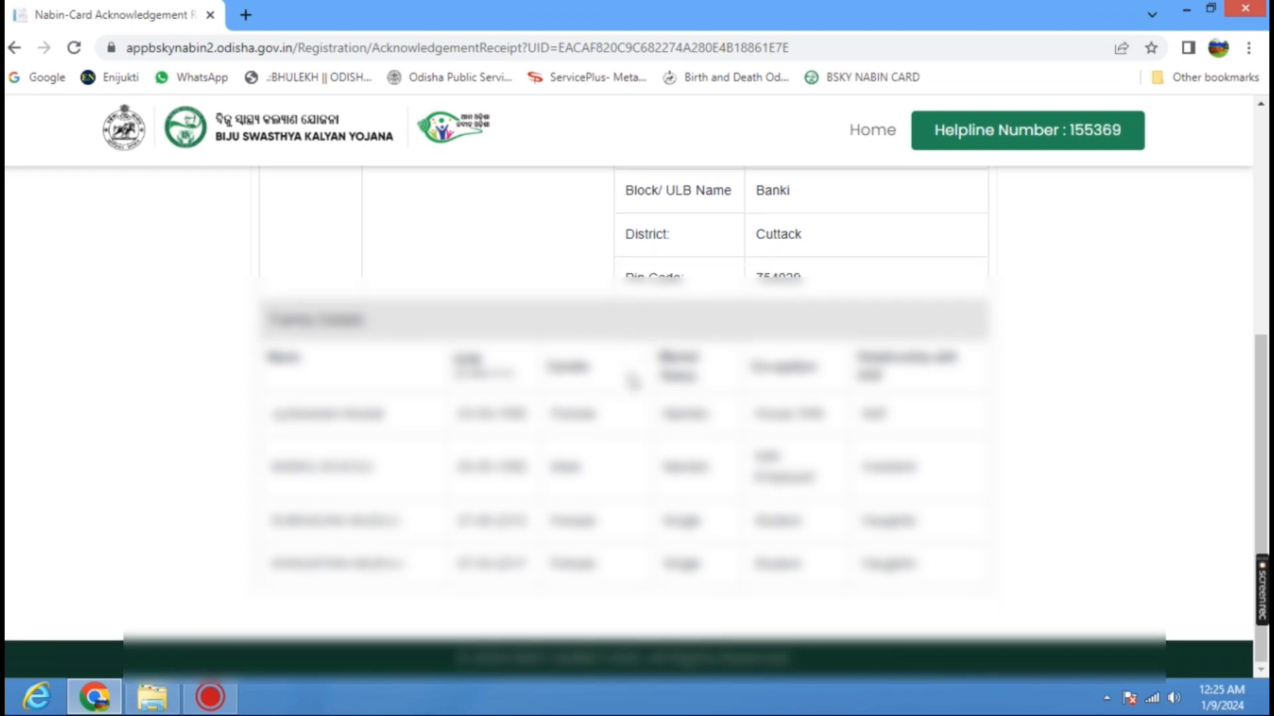
scroll(633, 382, "up", 6)
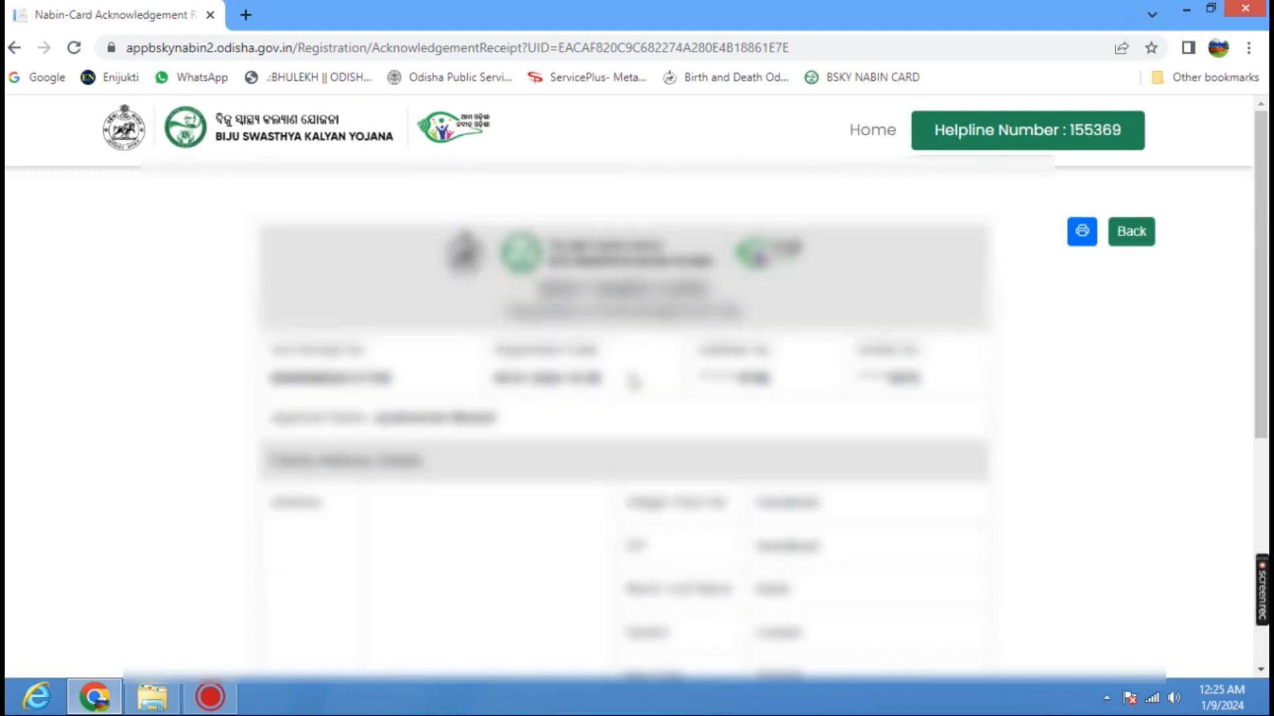
scroll(633, 382, "down", 3)
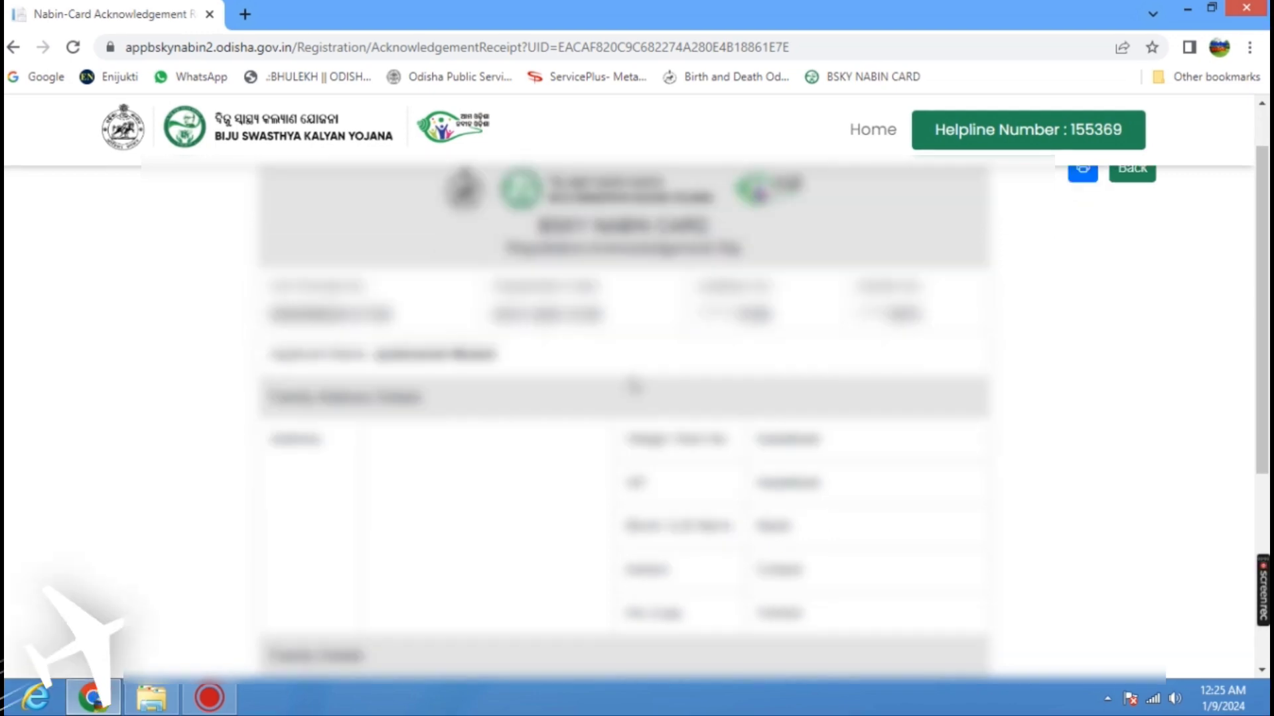